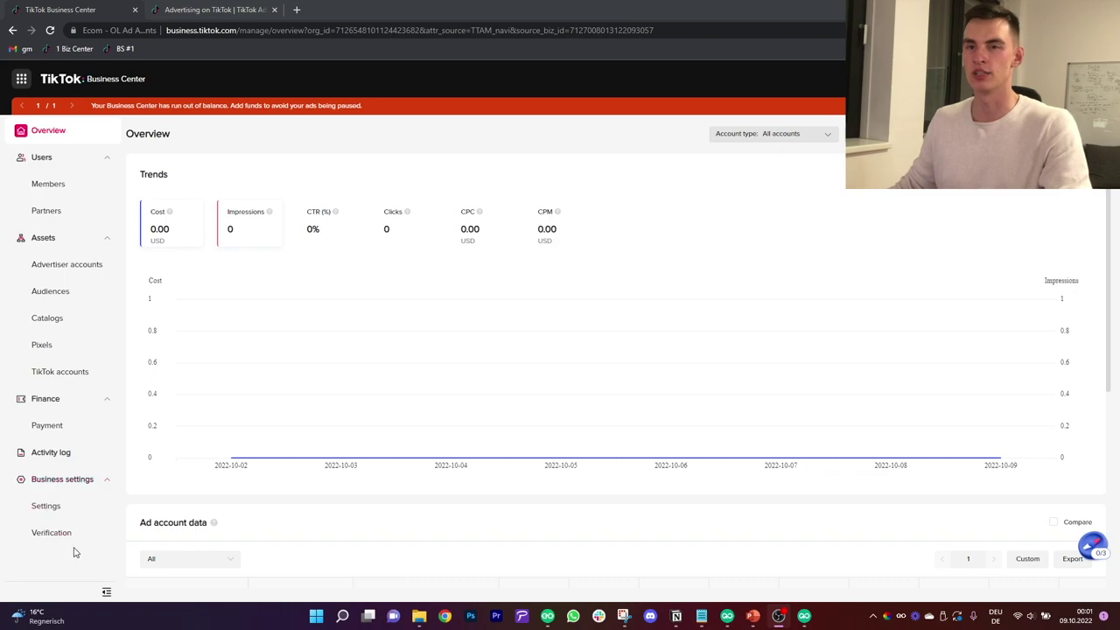
View the advertiser accounts in the Business Center and switch to the Ads Manager campaign creation page.
click(91, 268)
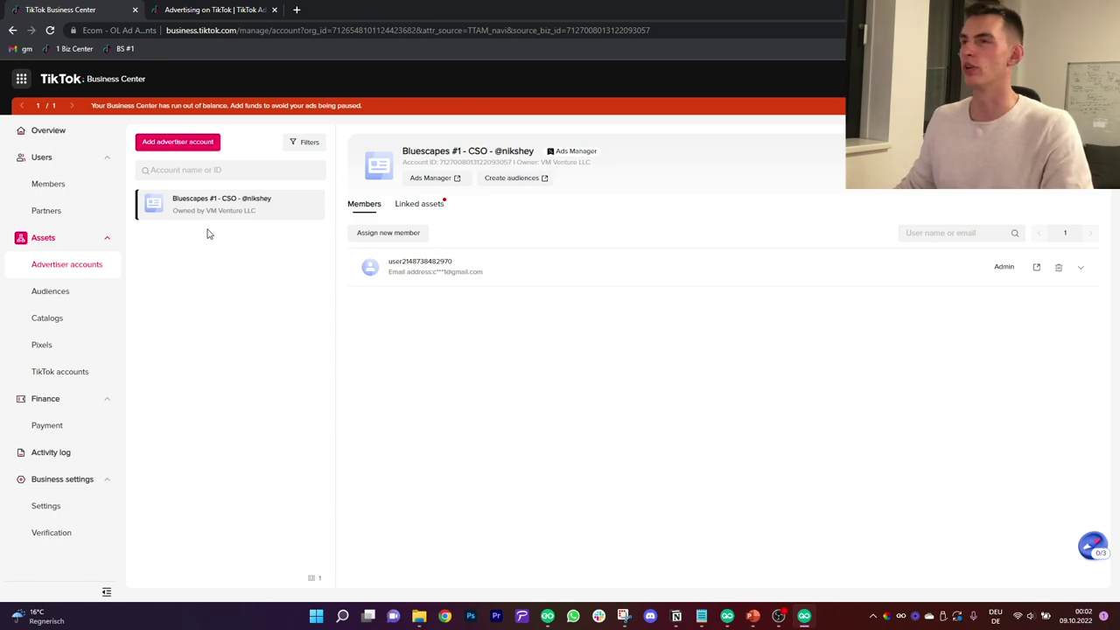
click(234, 8)
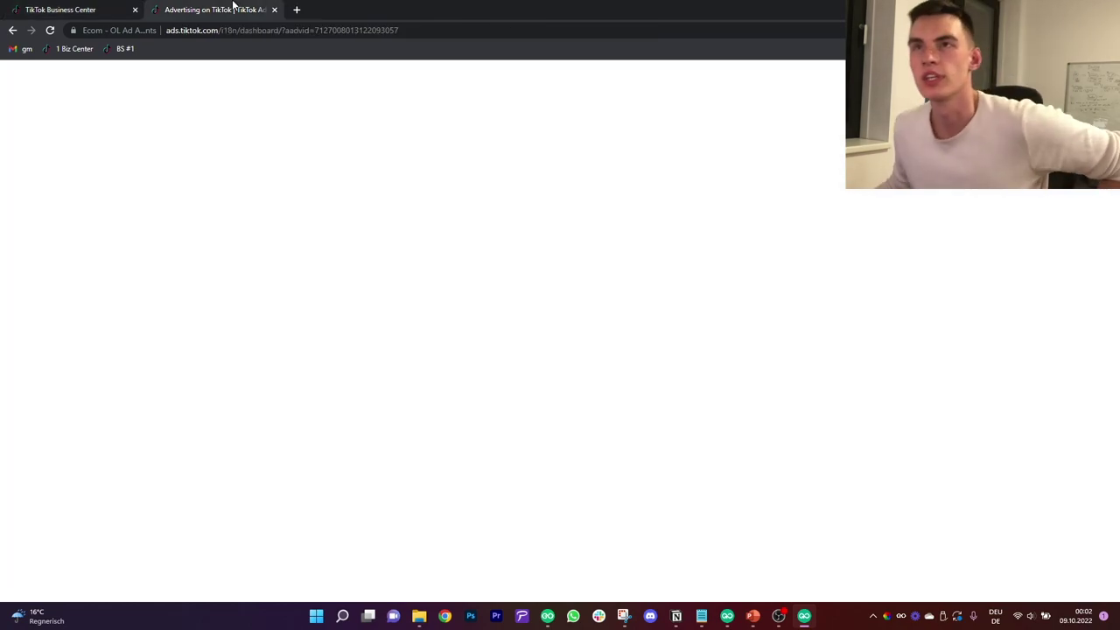
click(109, 9)
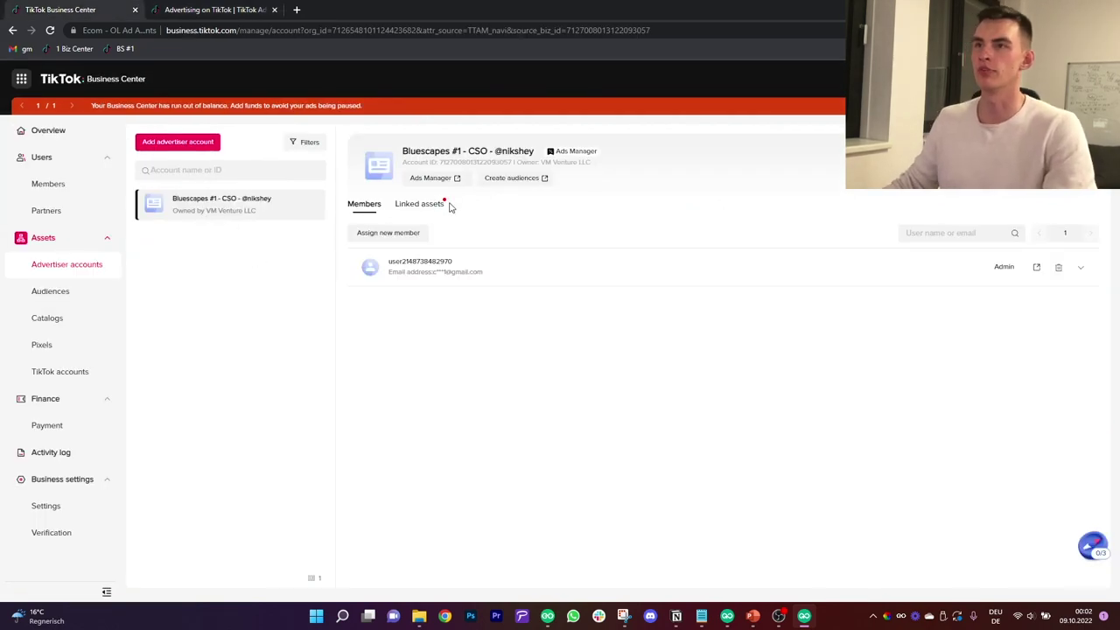
click(234, 8)
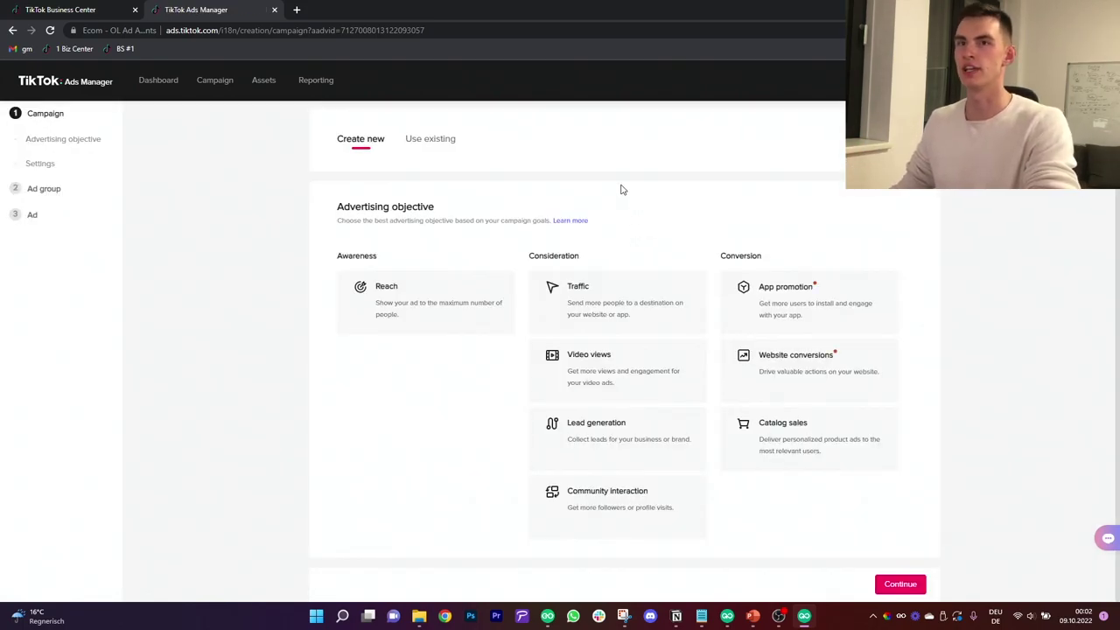
Set up a new Website conversions campaign named "Hair thing Test #1" and continue to the ad group settings.
click(794, 368)
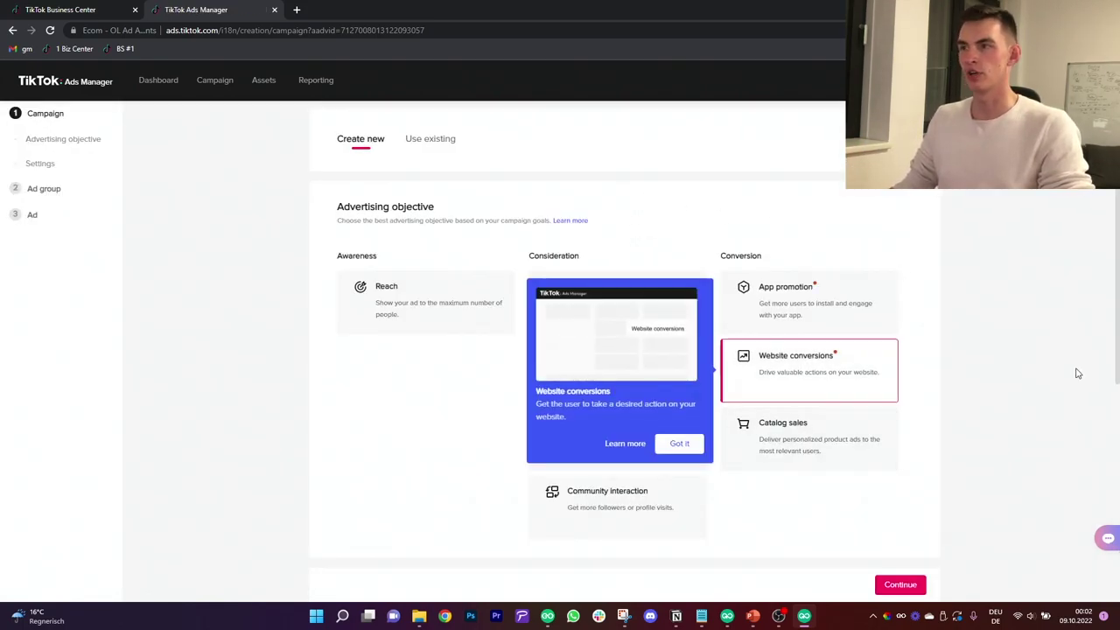
drag(519, 328, 343, 322)
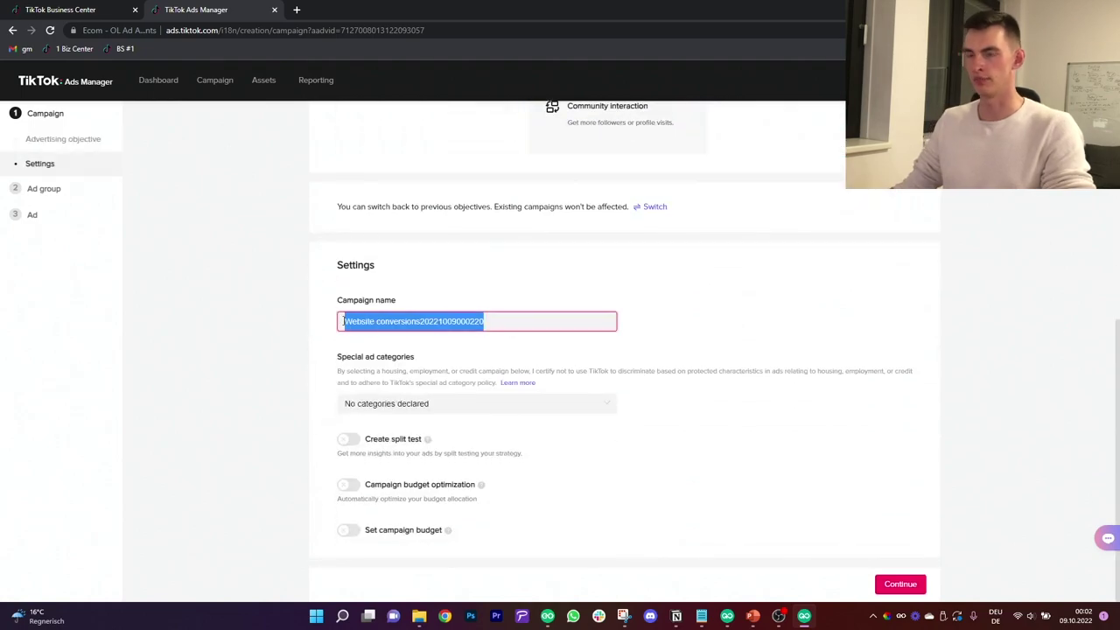
text(Hal)
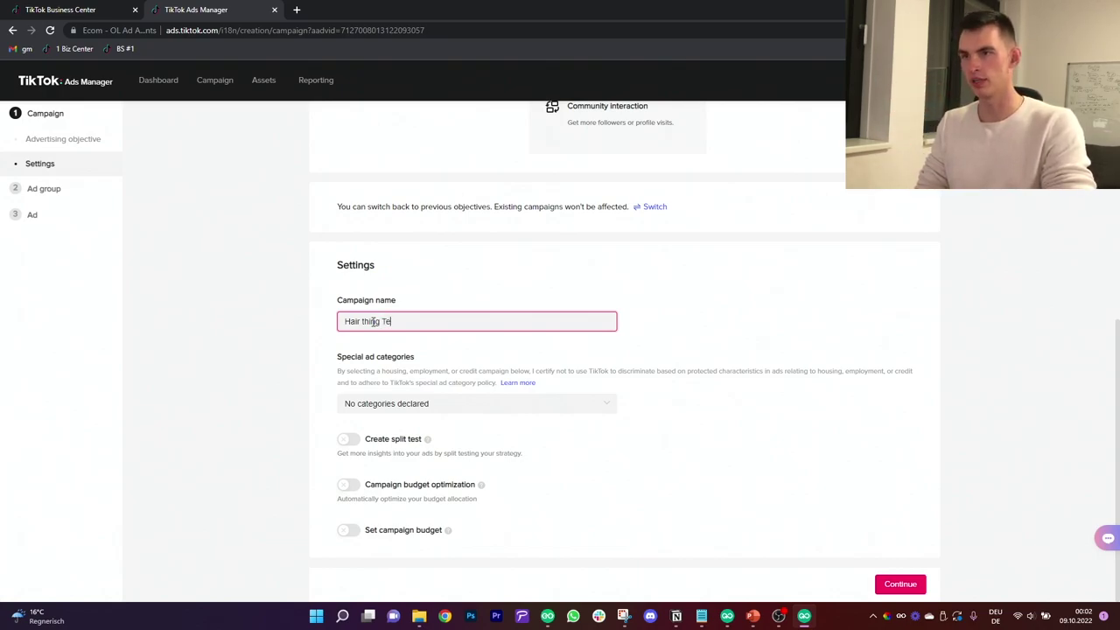
click(557, 480)
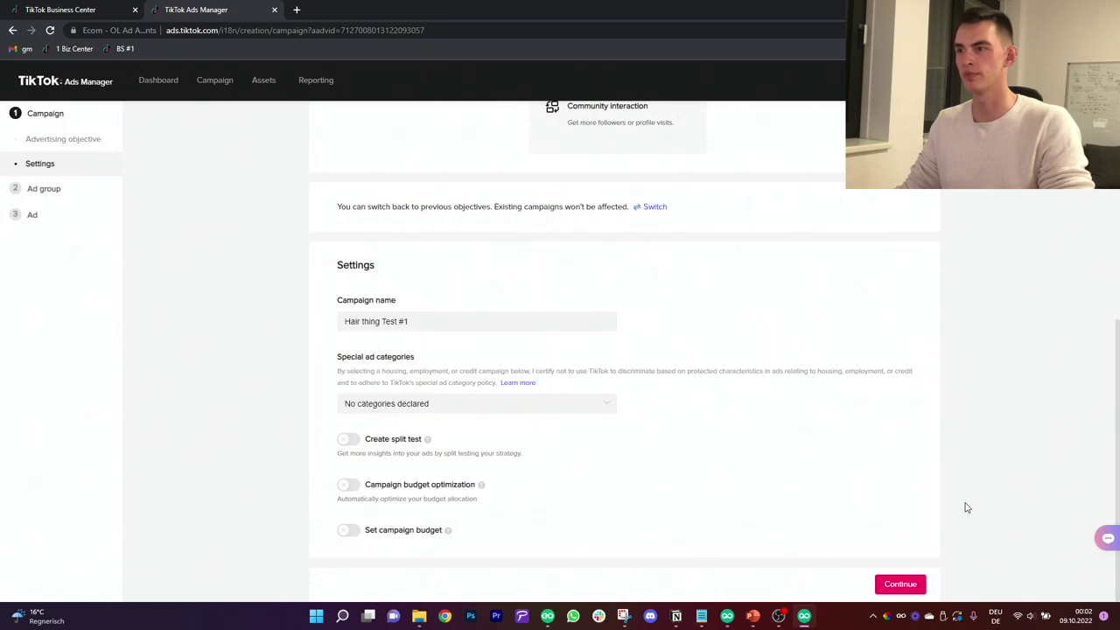
click(922, 585)
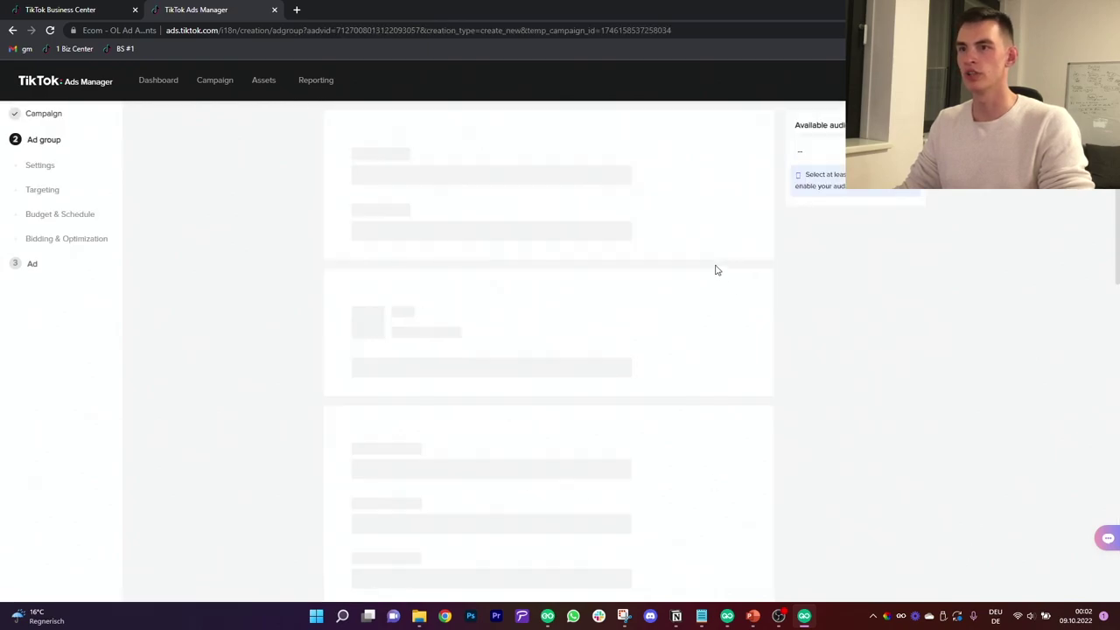
Name the ad group "Hair Set #1 - US Broad, Female".
drag(495, 175, 338, 200)
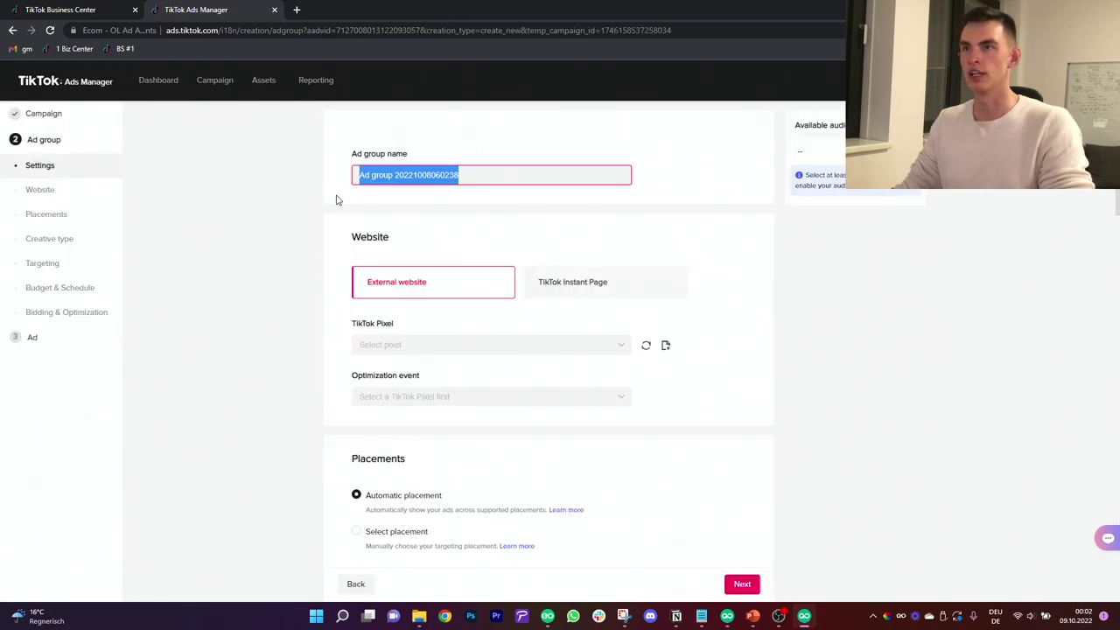
text(Halr Se)
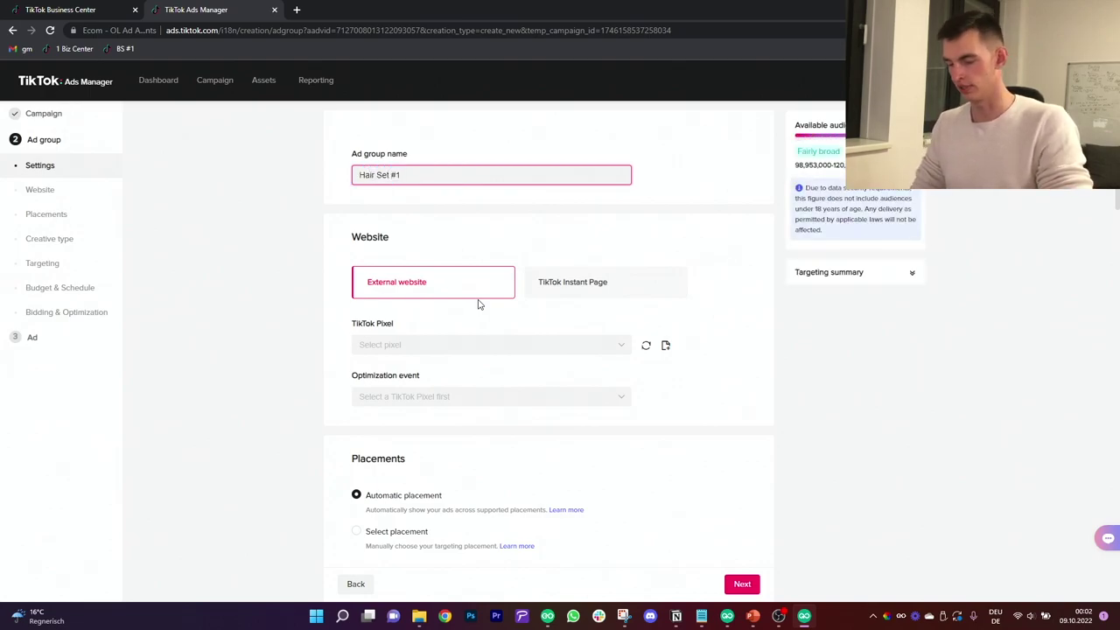
text(t #1 - US Broad, Female)
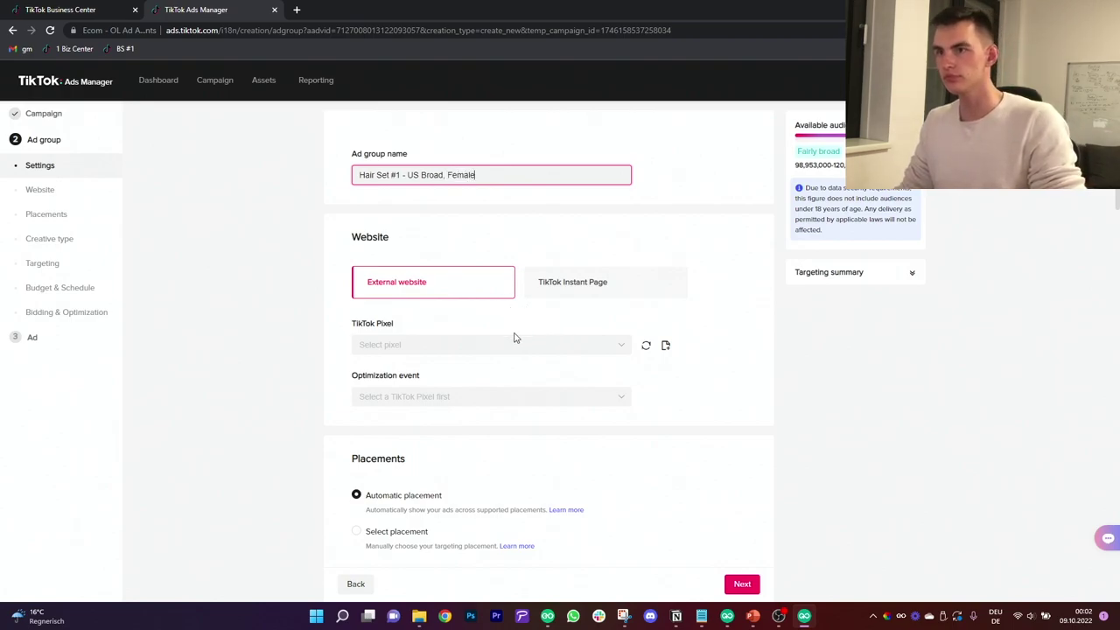
Assign BS #1 Pixel as the TikTok pixel and choose Add Payment Info as the optimization event.
click(485, 345)
click(424, 376)
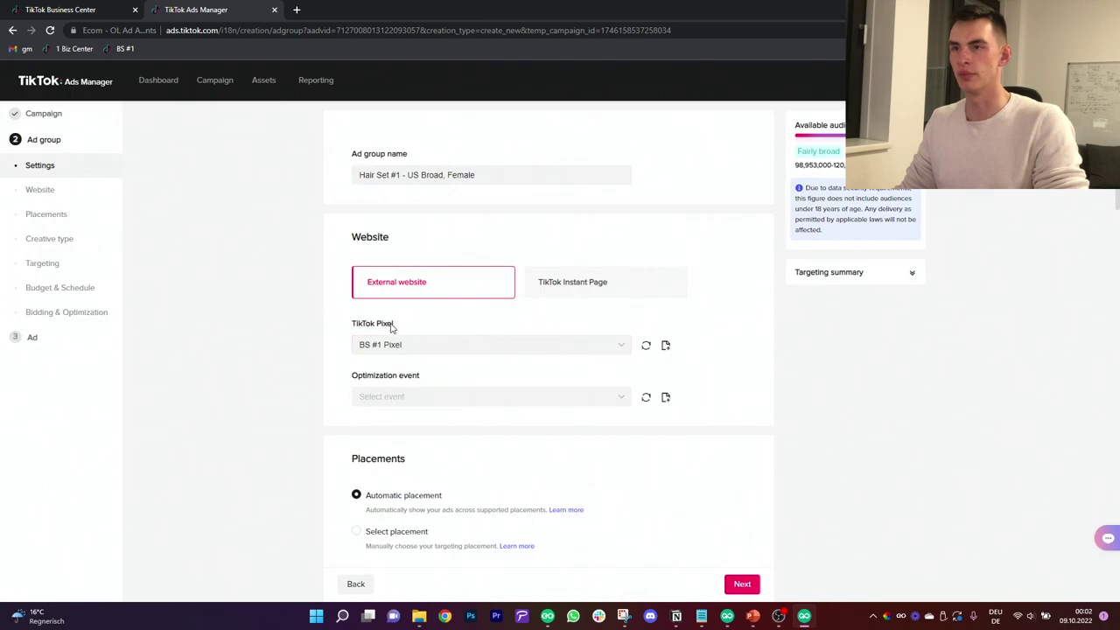
click(408, 399)
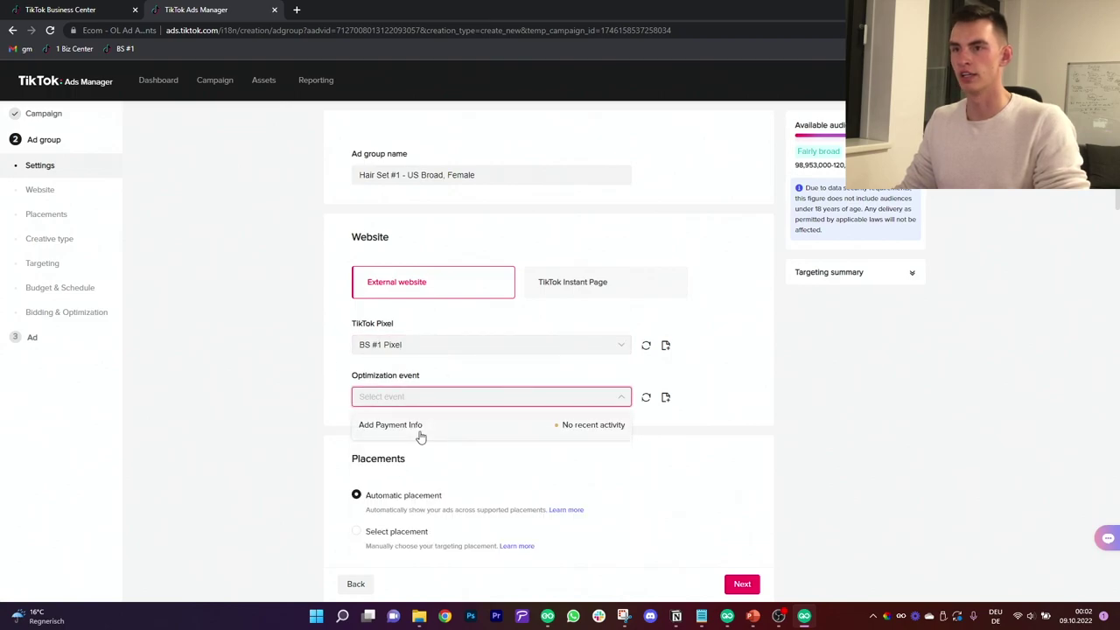
click(421, 433)
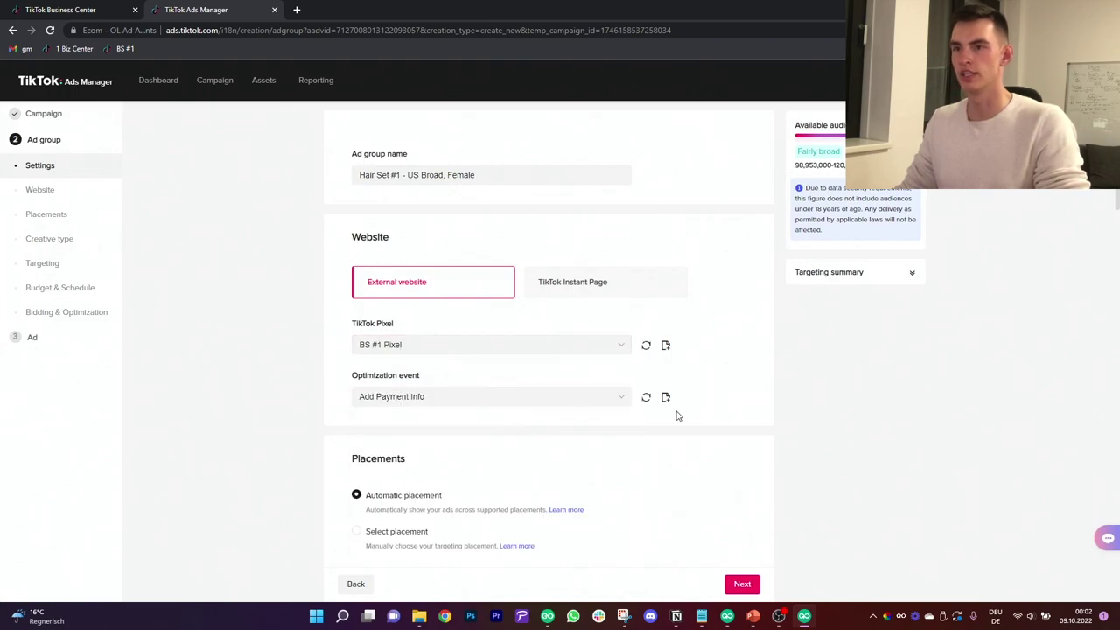
Choose manual placement and exclude News feed app series and Pangle, leaving TikTok as the only placement.
click(356, 531)
scroll(545, 461, down, 2)
click(369, 446)
click(369, 485)
scroll(705, 437, up, 2)
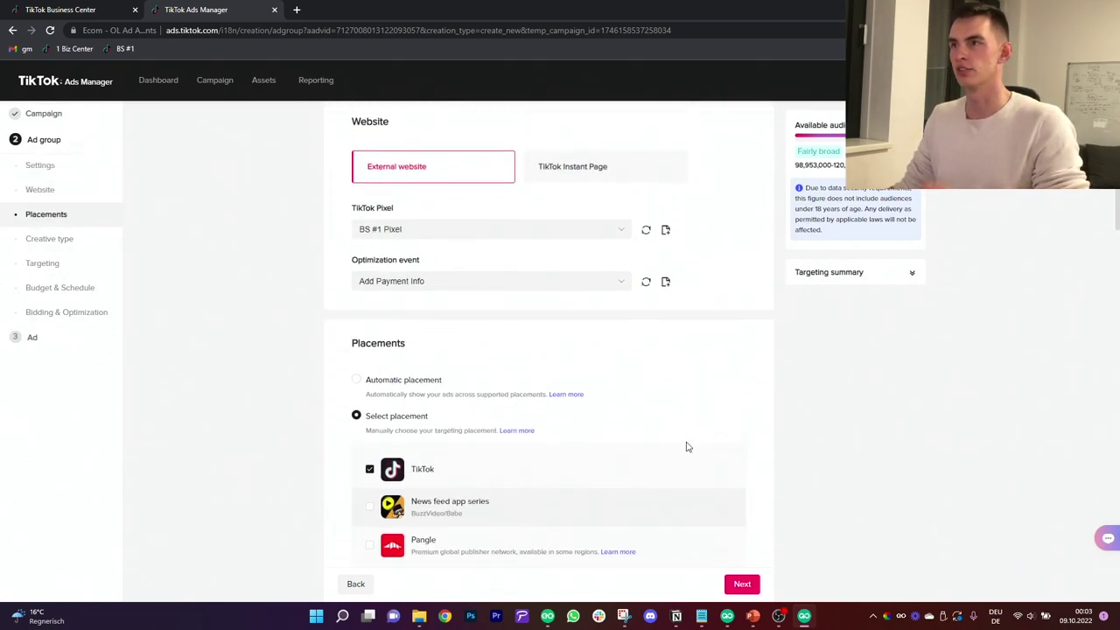
scroll(662, 401, up, 1)
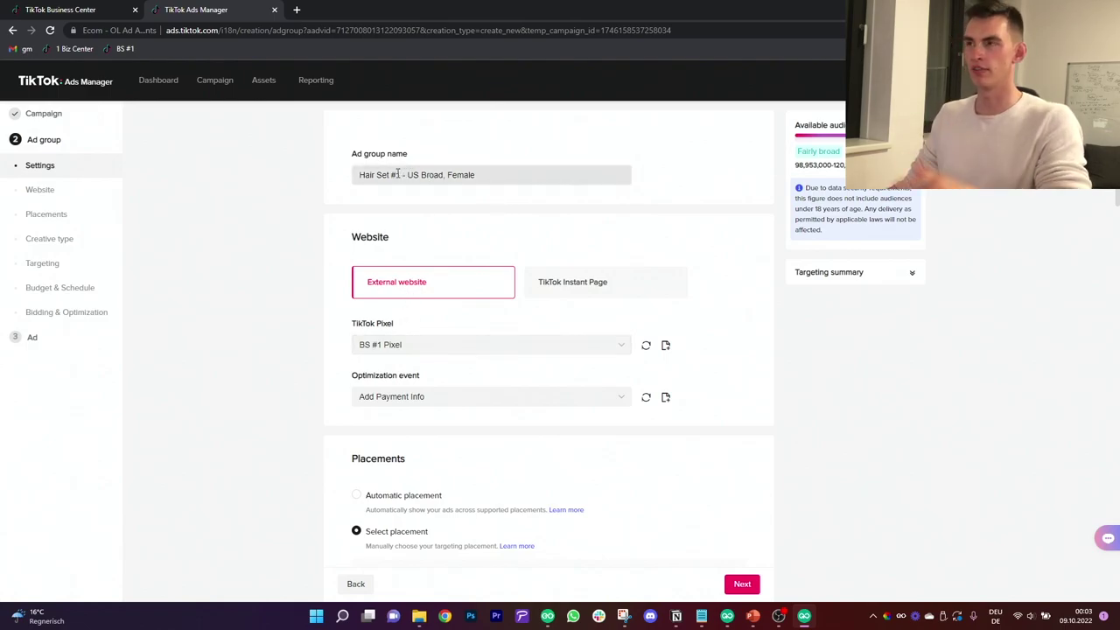
Add Canada to the ad group's targeted locations alongside the United States.
scroll(490, 263, down, 6)
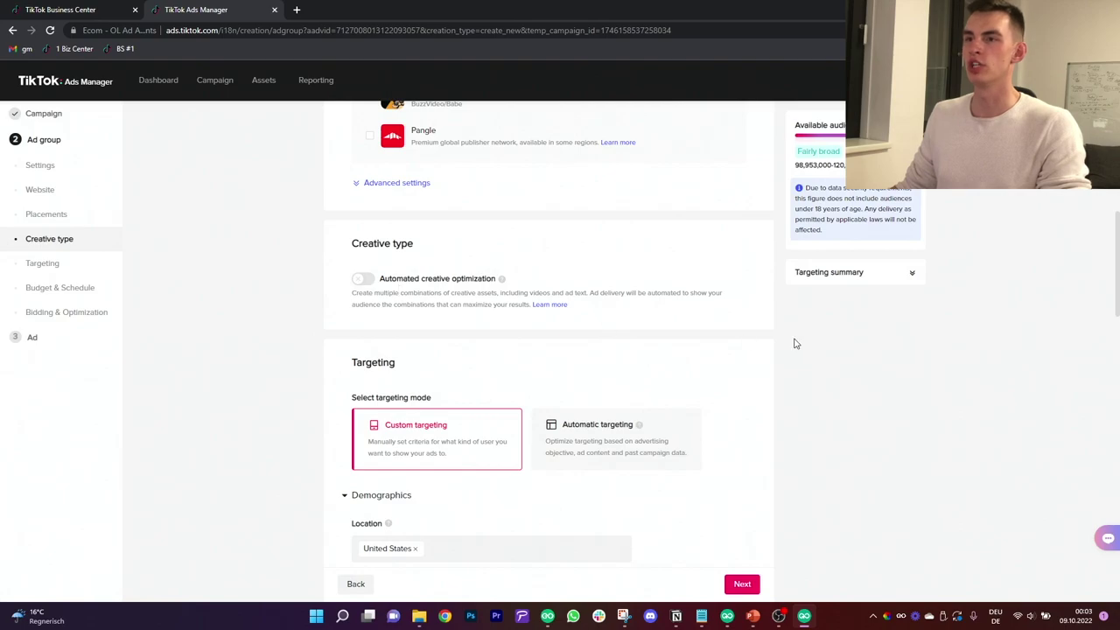
scroll(834, 435, down, 1)
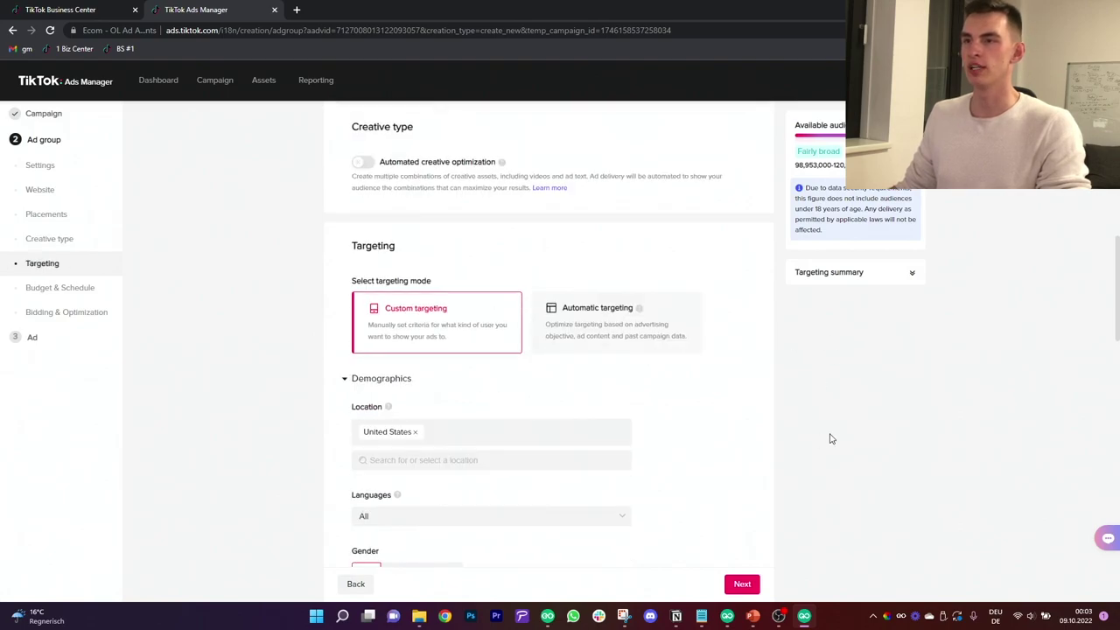
scroll(822, 437, down, 1)
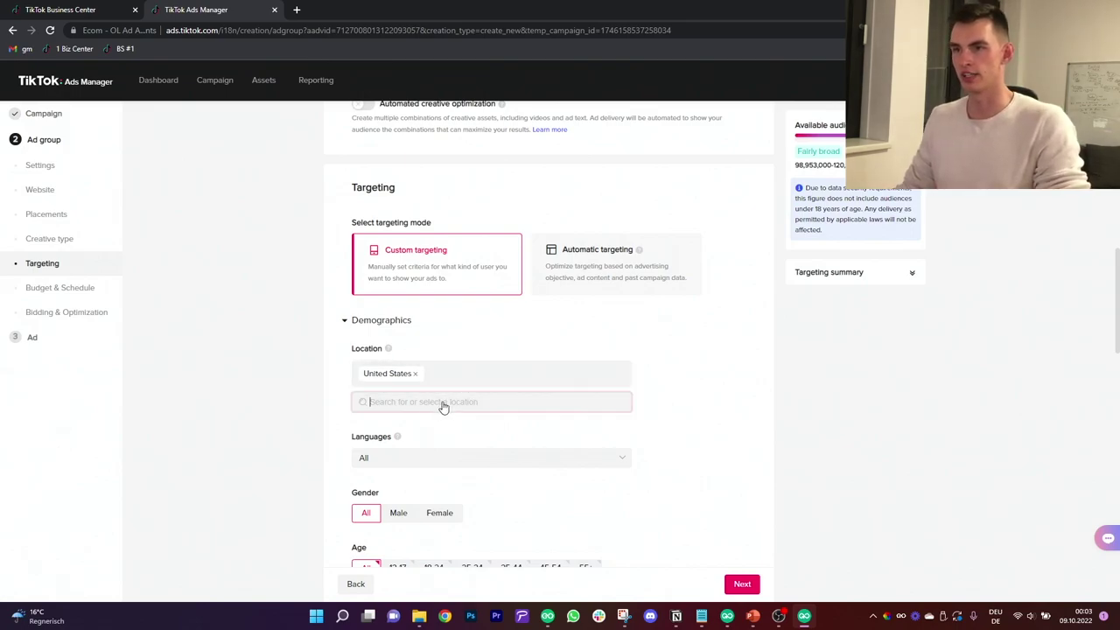
click(463, 406)
text(cana)
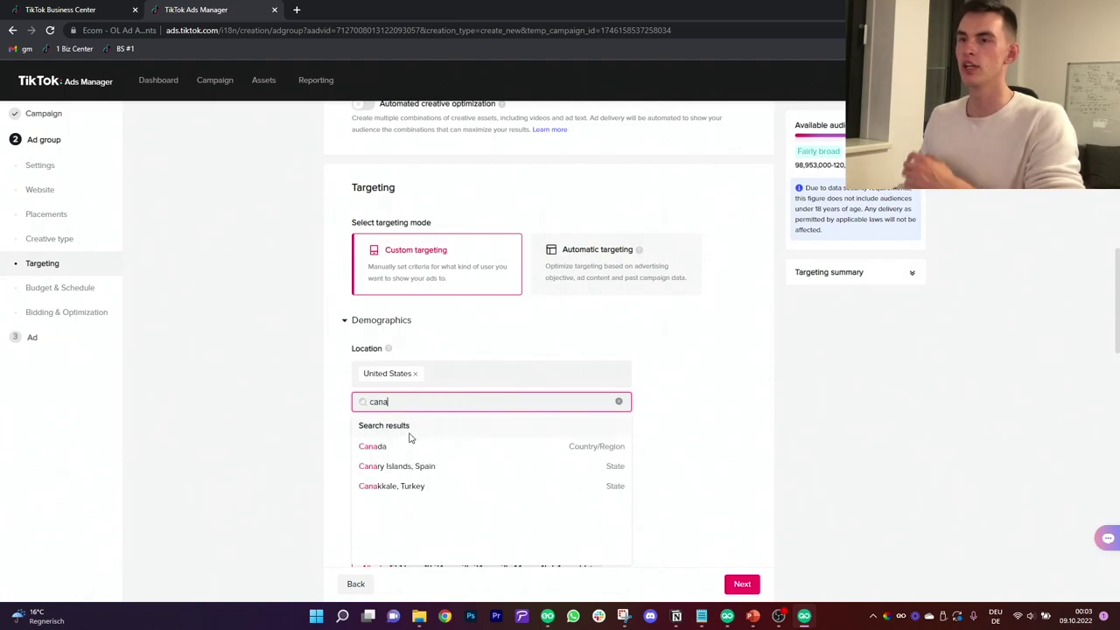
click(393, 447)
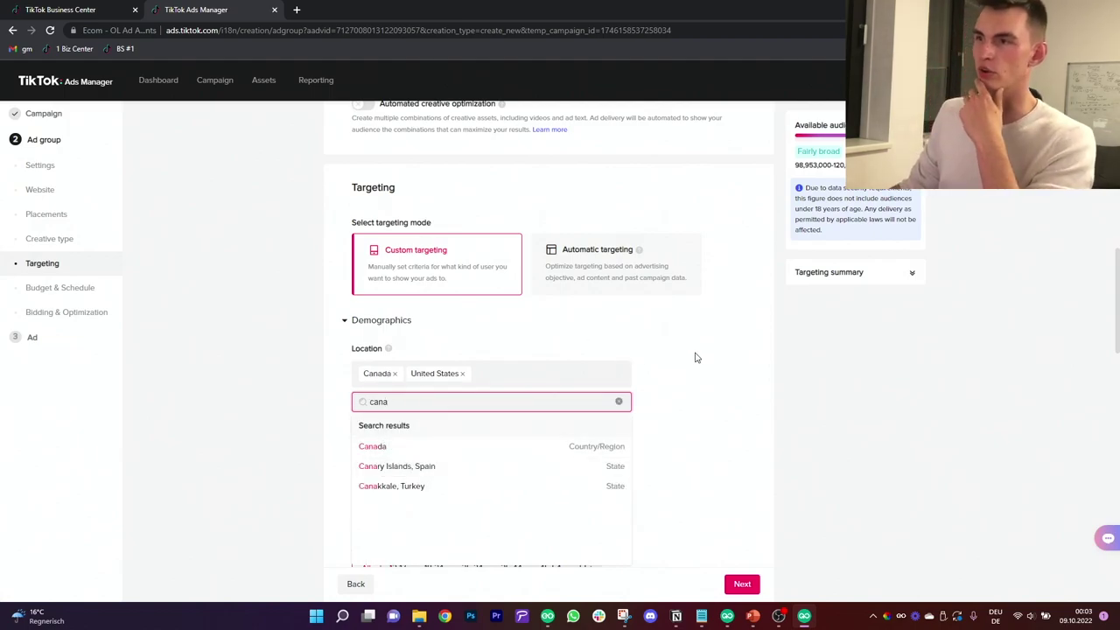
click(693, 357)
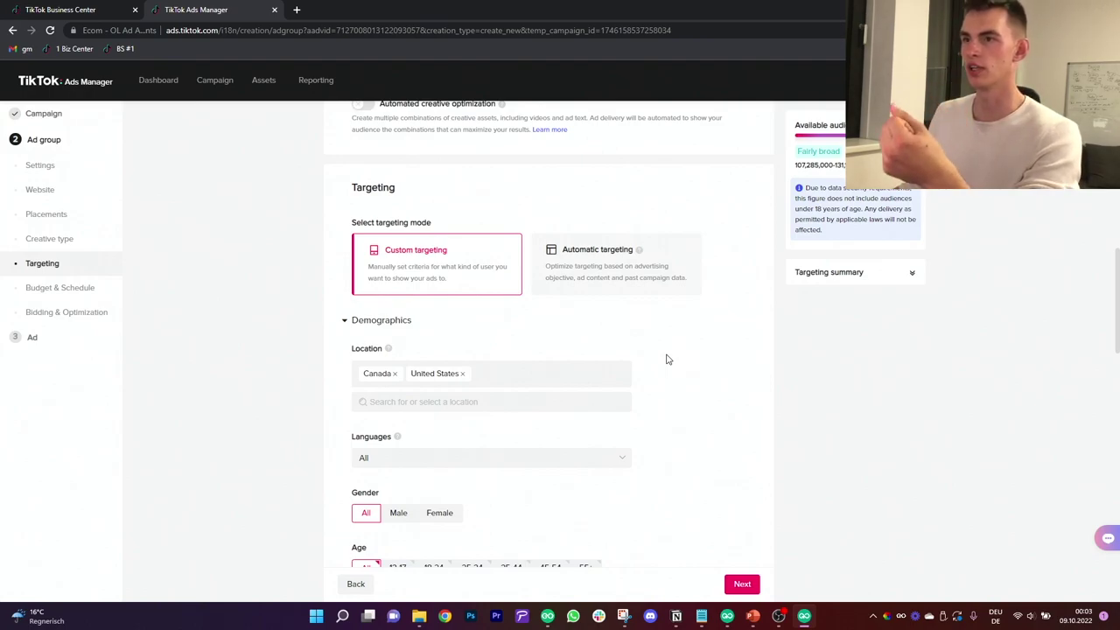
Target females in the age groups 18-24, 25-34, 35-44, 45-54 and 55+.
scroll(667, 358, down, 2)
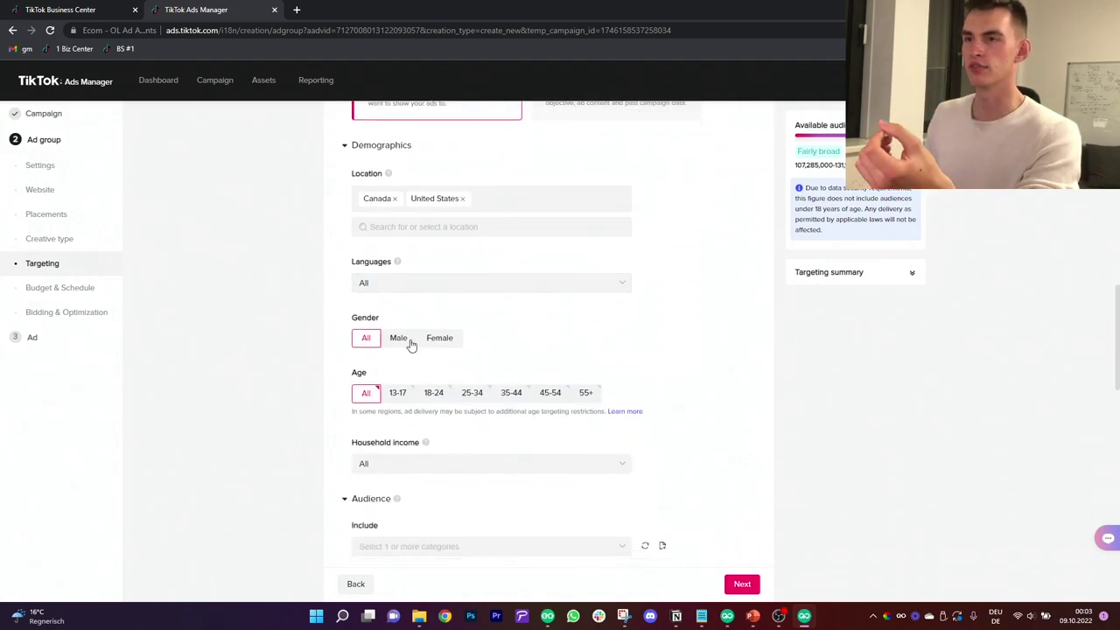
click(440, 338)
click(433, 393)
click(473, 393)
click(513, 393)
click(552, 393)
click(587, 393)
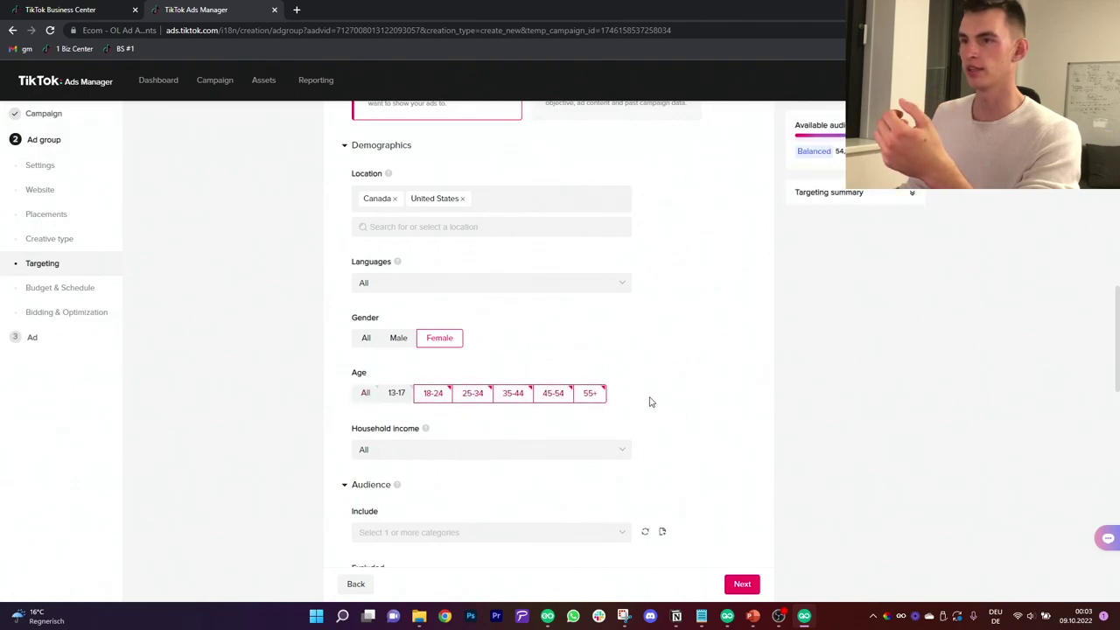
Collapse the Audience and Interests & Behaviors sections in the targeting settings without adding any categories.
scroll(649, 401, down, 1)
scroll(612, 359, down, 1)
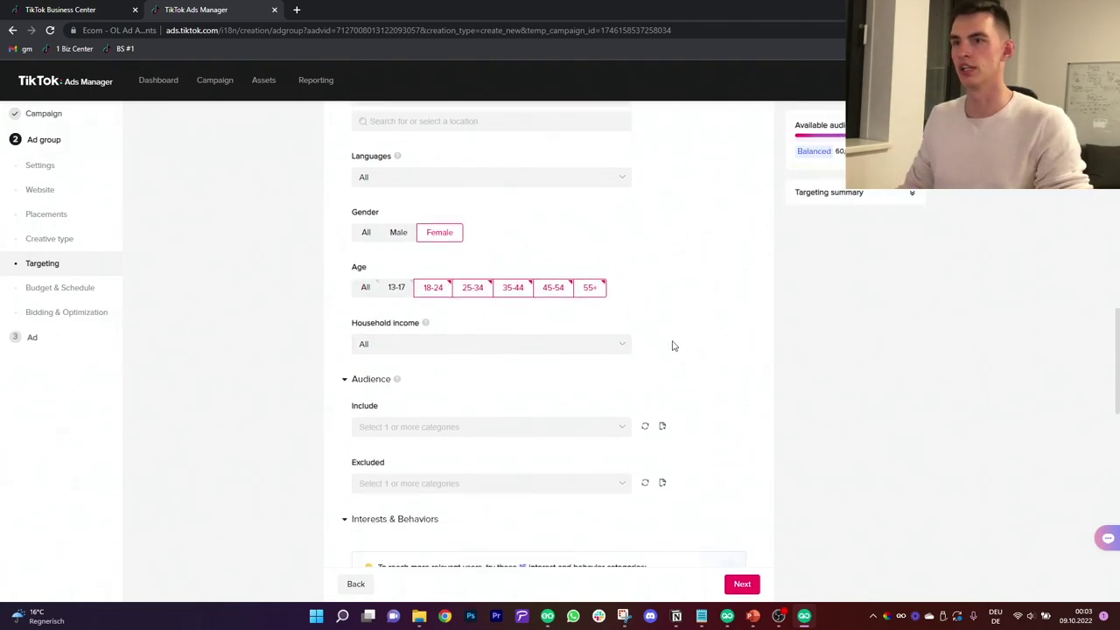
scroll(671, 344, down, 1)
scroll(424, 332, down, 1)
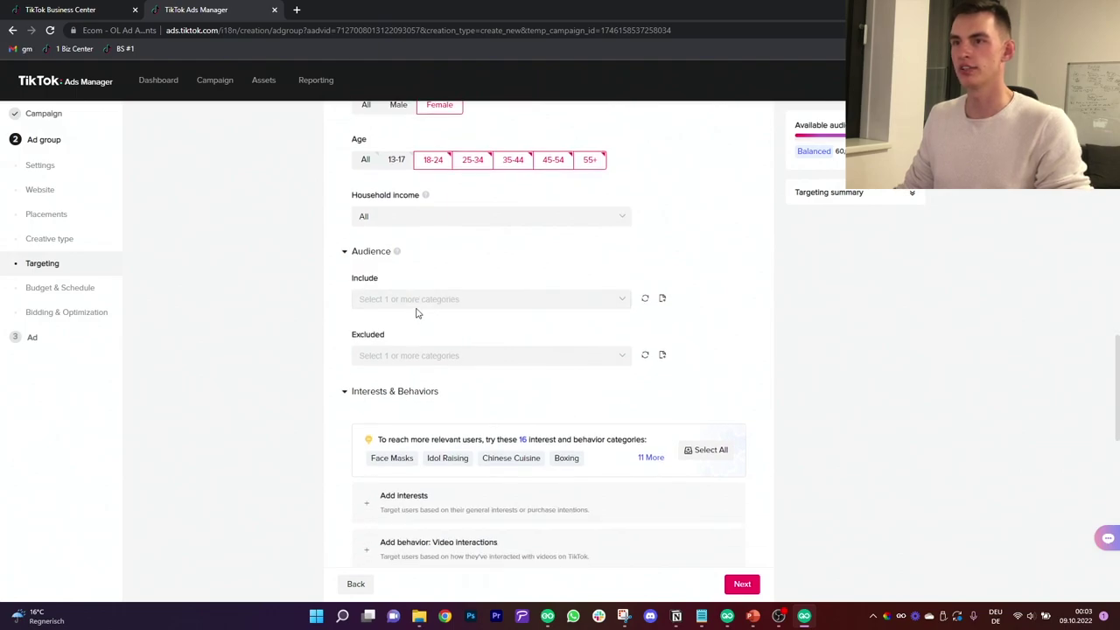
scroll(538, 337, down, 1)
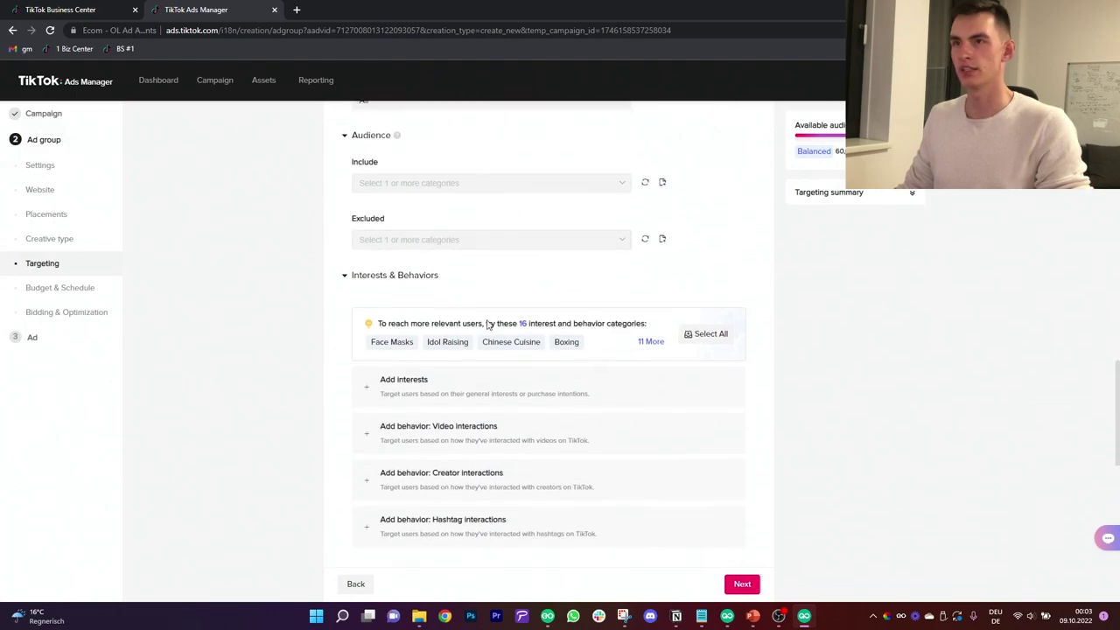
click(344, 135)
click(343, 159)
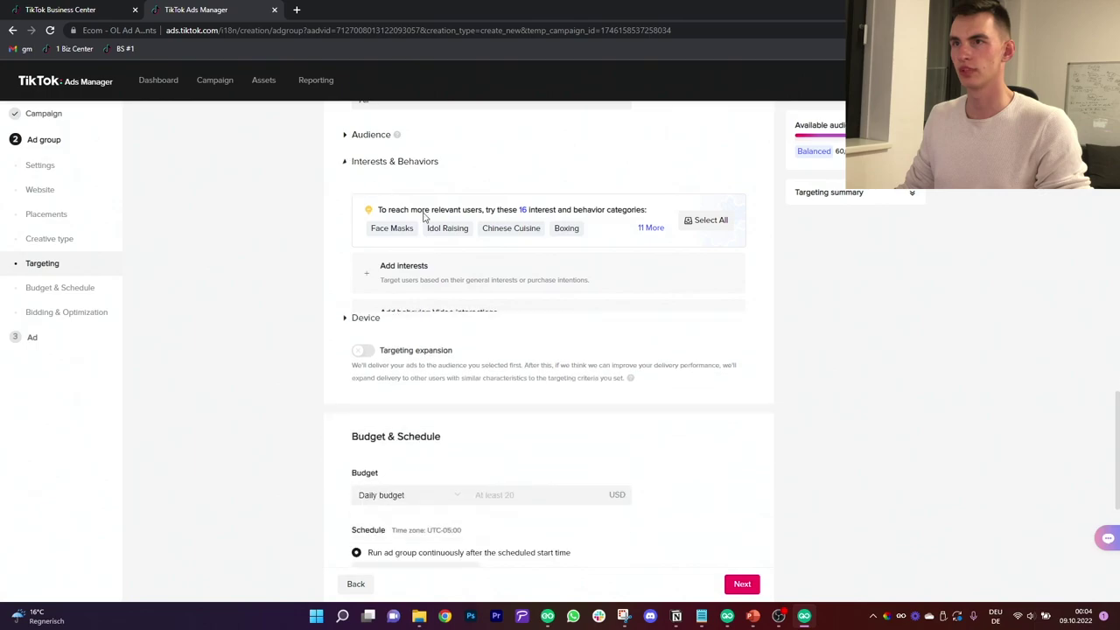
In the advanced placement settings, turn off video download and keep user comments on.
scroll(490, 297, up, 15)
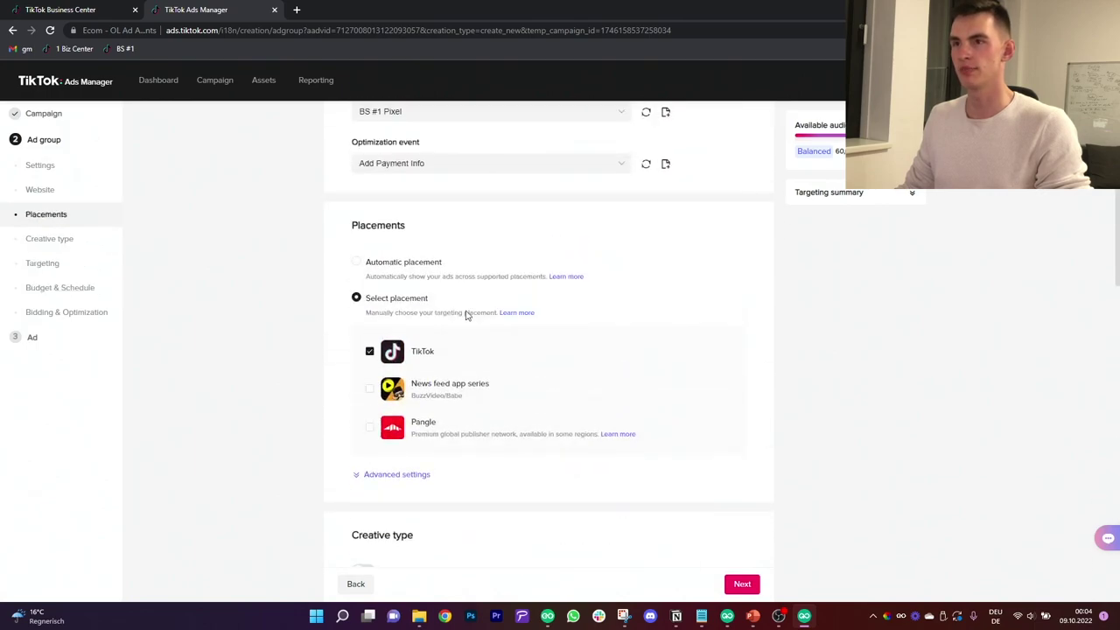
scroll(467, 313, down, 1)
click(427, 357)
scroll(473, 389, down, 1)
click(356, 388)
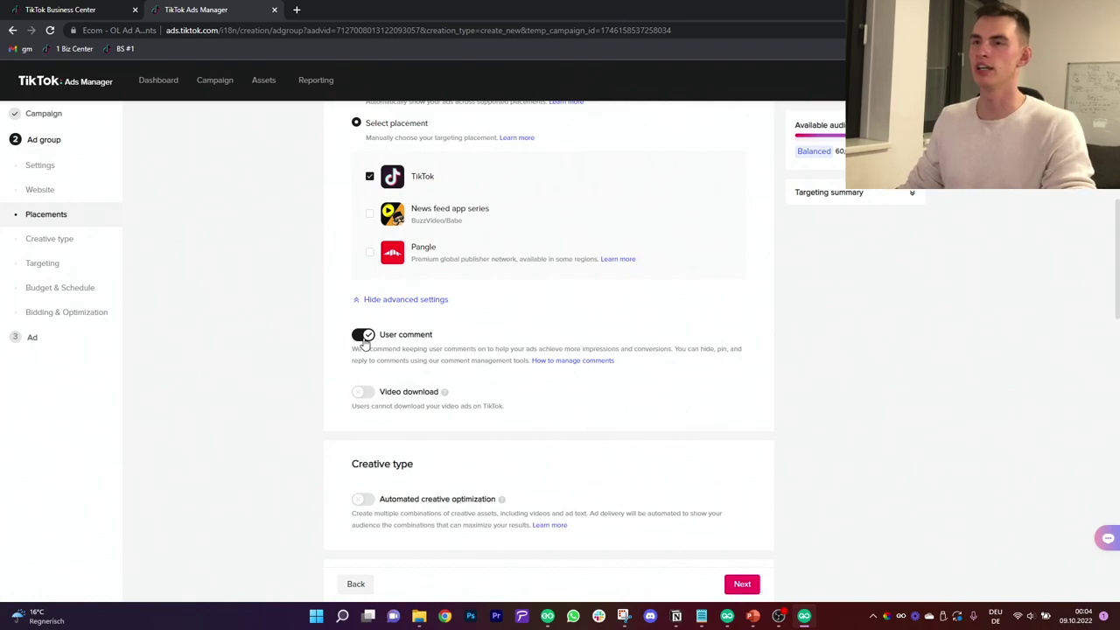
click(363, 336)
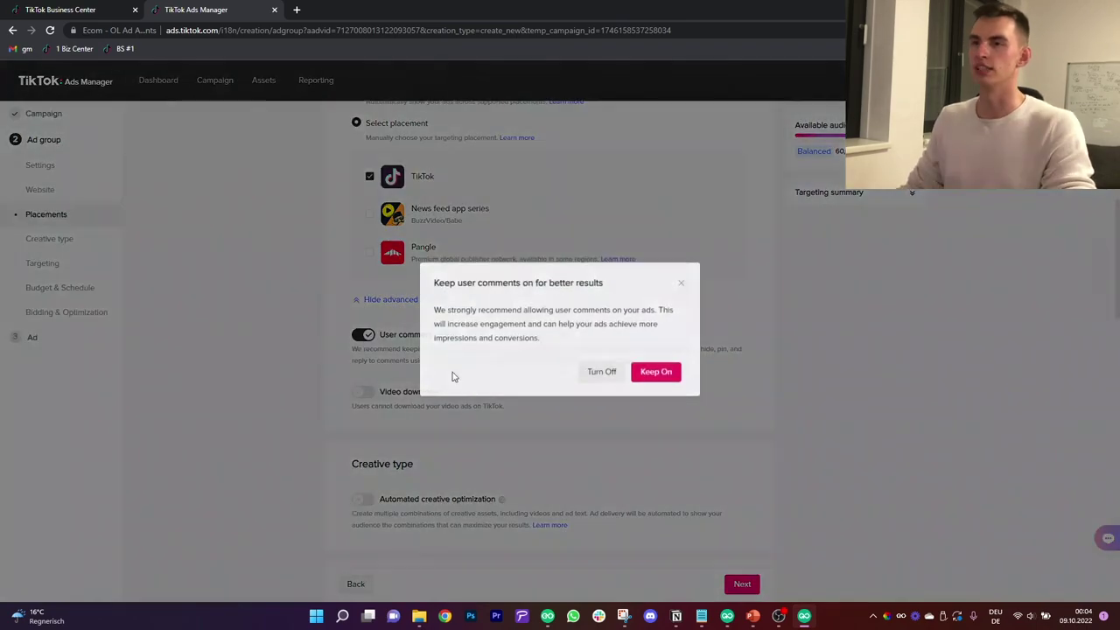
click(663, 376)
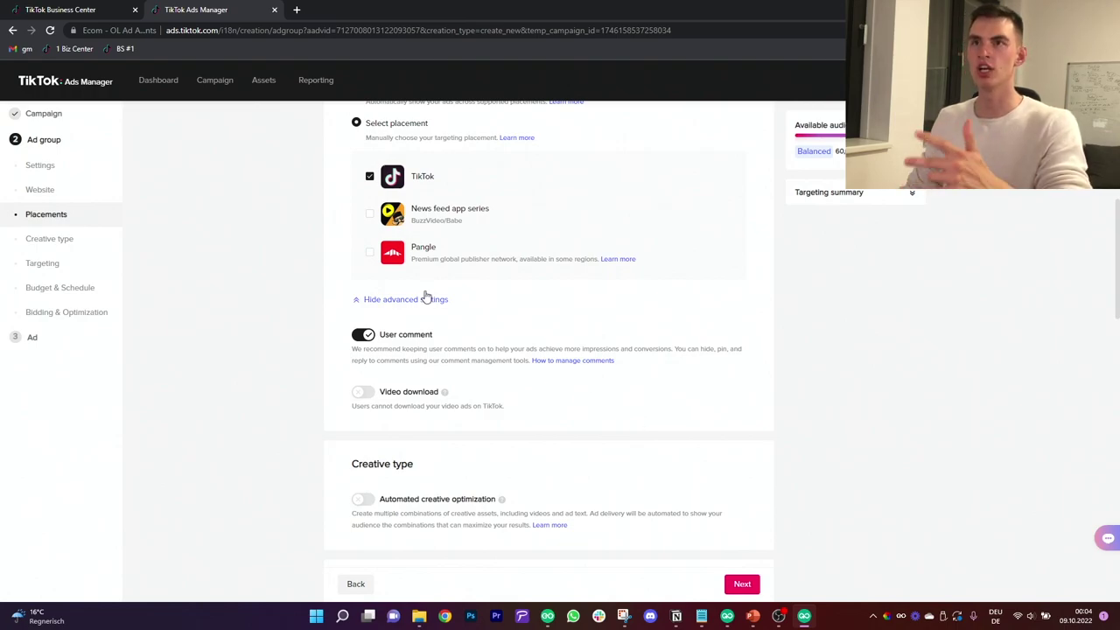
Set the ad group's daily budget to 20 USD.
scroll(608, 402, down, 1)
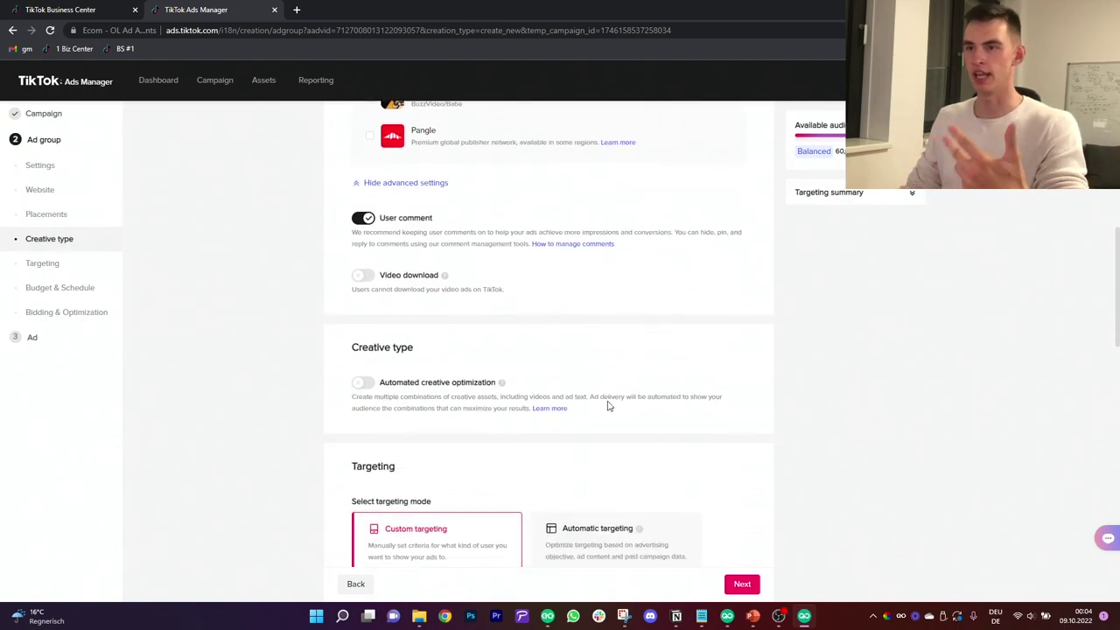
scroll(607, 403, down, 4)
scroll(709, 450, down, 4)
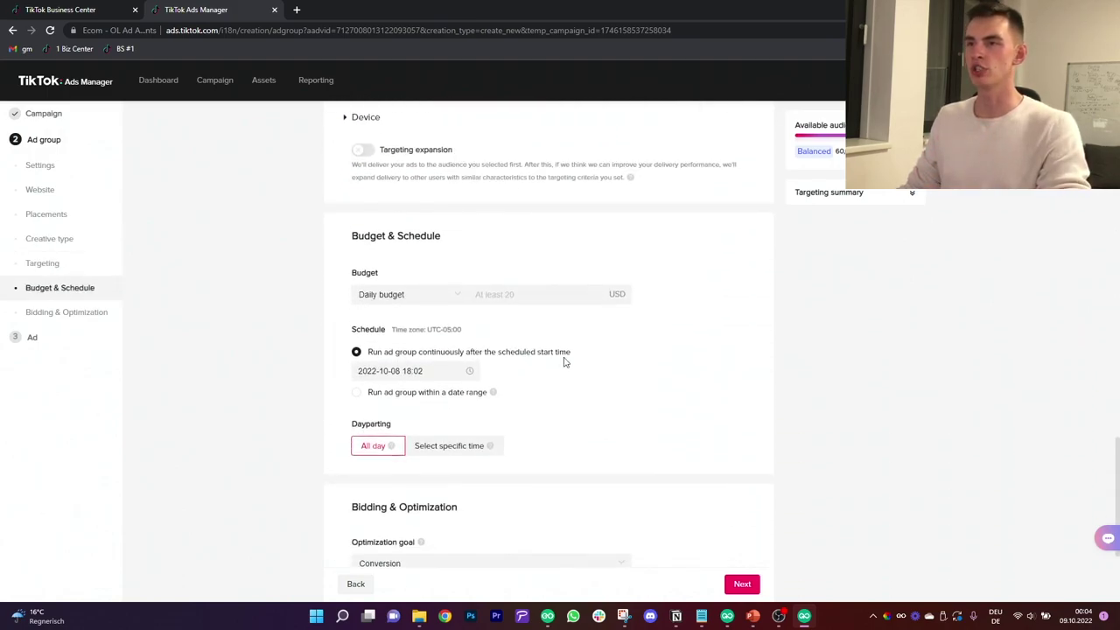
click(517, 294)
text(20)
click(655, 351)
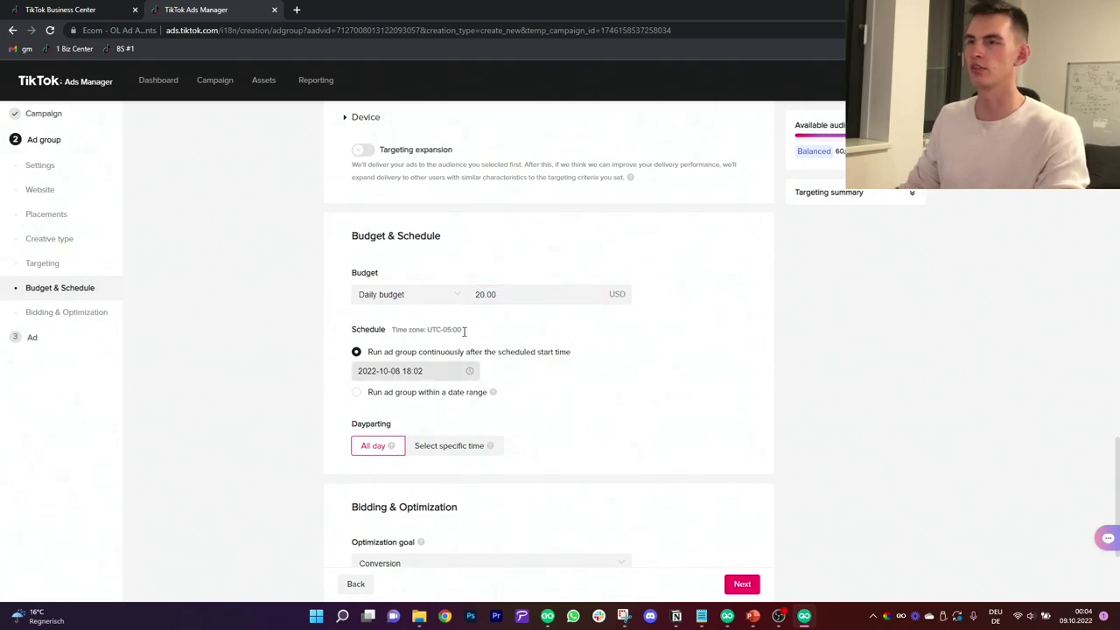
Schedule the ad group to run continuously from 2022-10-09 at 00:00.
click(385, 371)
click(371, 260)
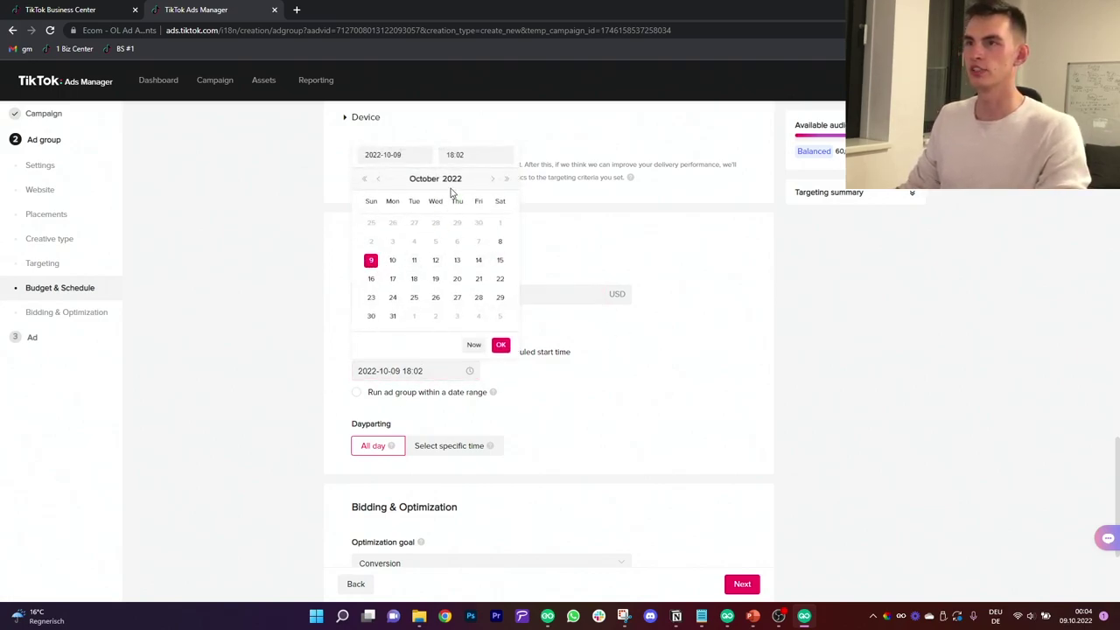
click(476, 155)
click(492, 212)
scroll(465, 210, up, 4)
click(464, 176)
scroll(523, 201, up, 1)
click(524, 177)
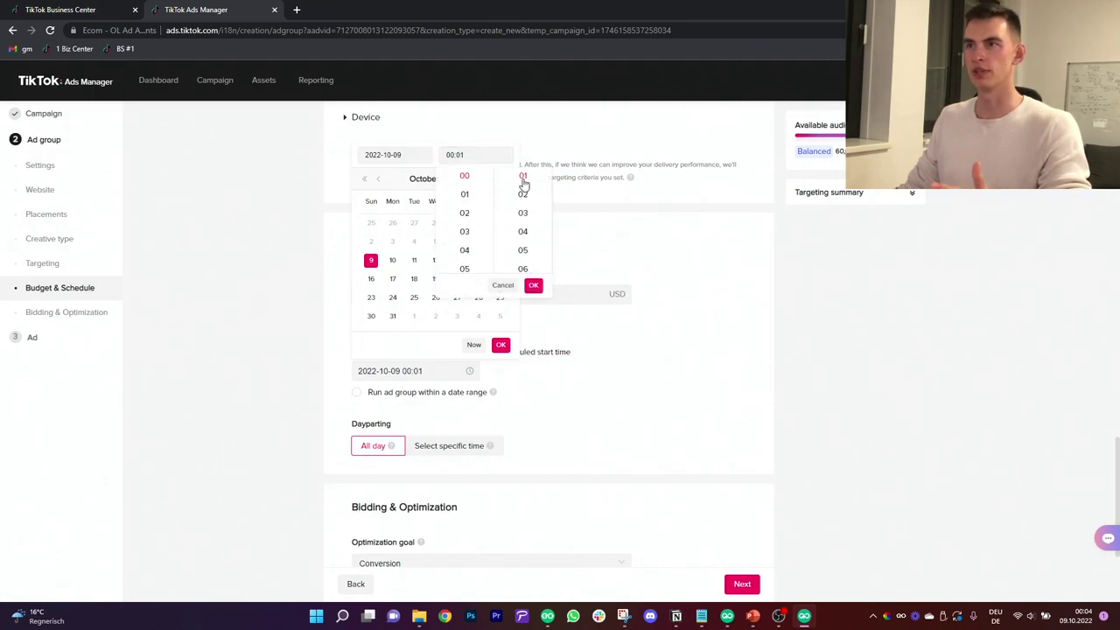
click(498, 156)
key(BackSpace)
text(0)
key(Return)
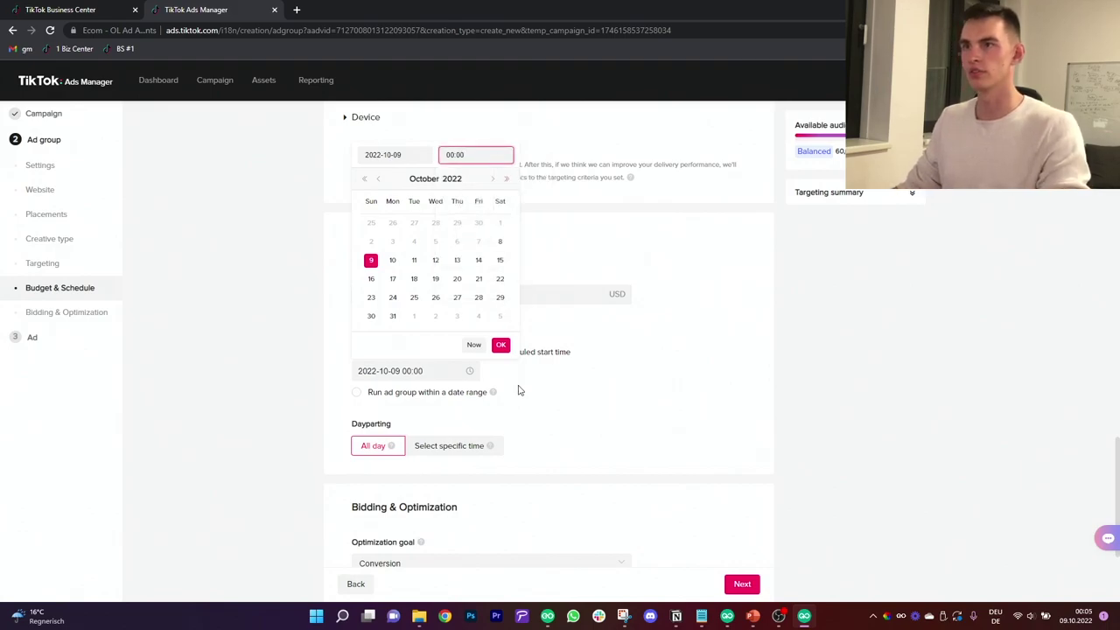
click(501, 344)
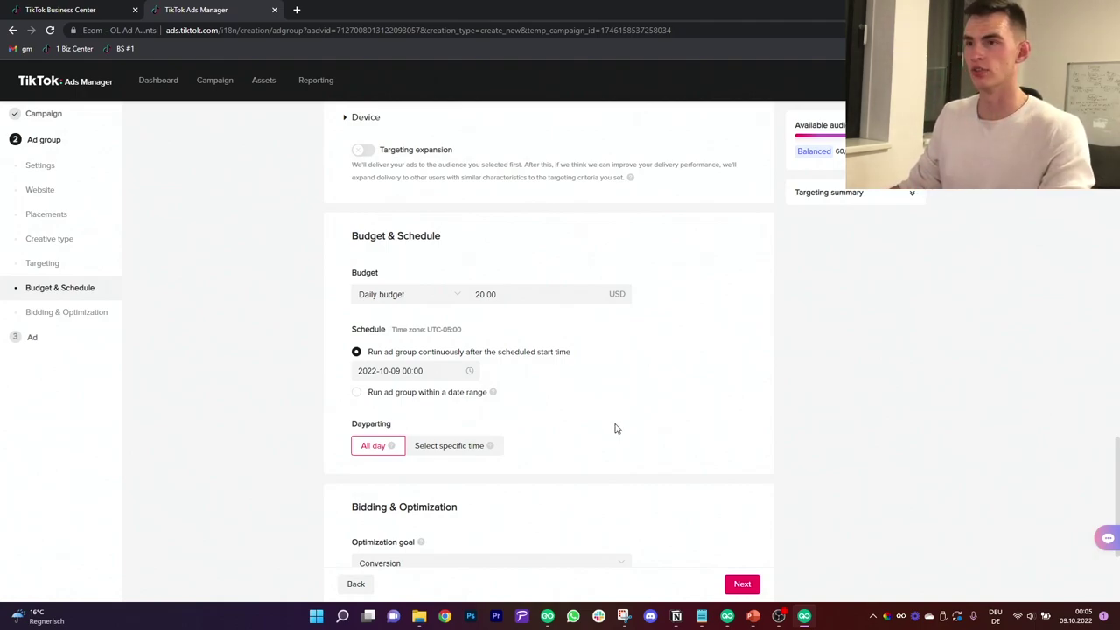
Review the ad group's settings, including the advanced bidding and optimization options, and continue to the ad setup.
scroll(615, 429, down, 2)
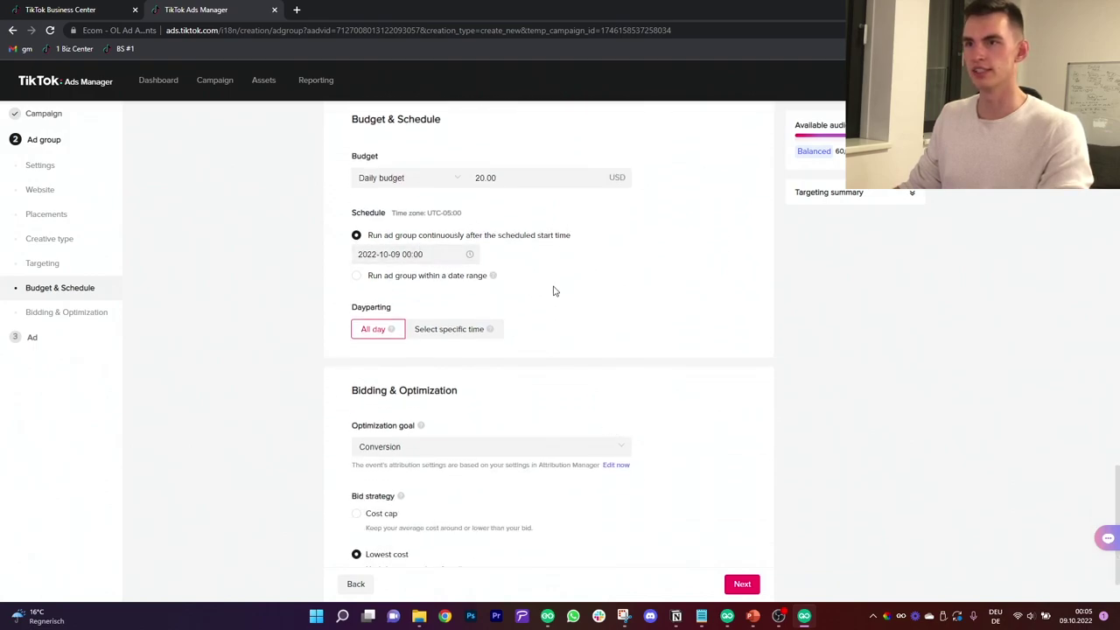
scroll(570, 275, down, 1)
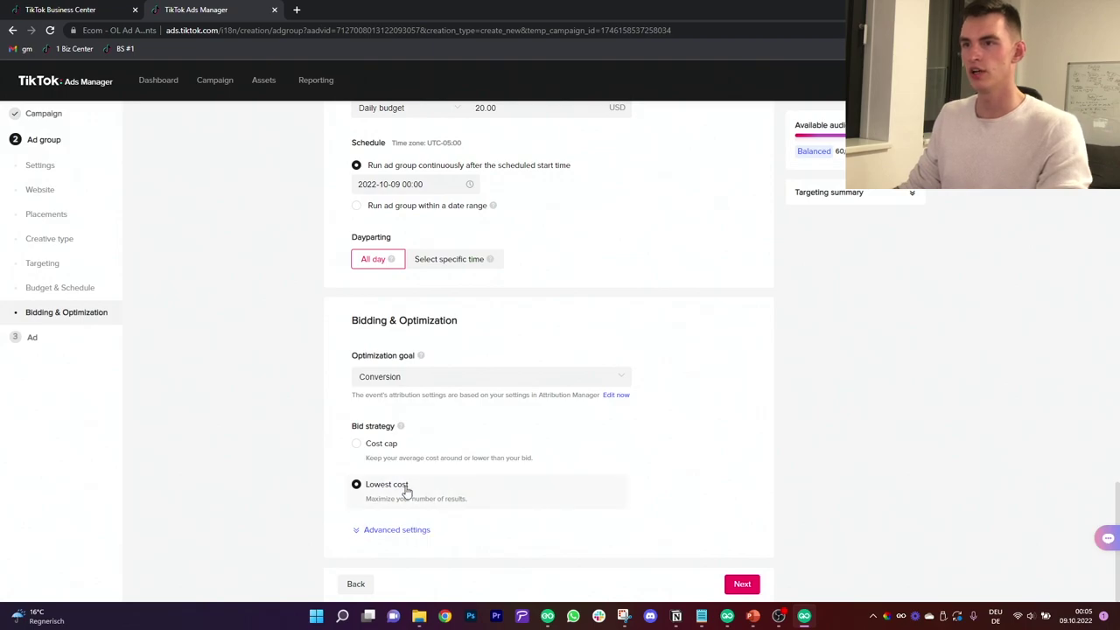
scroll(551, 408, up, 10)
scroll(566, 418, up, 5)
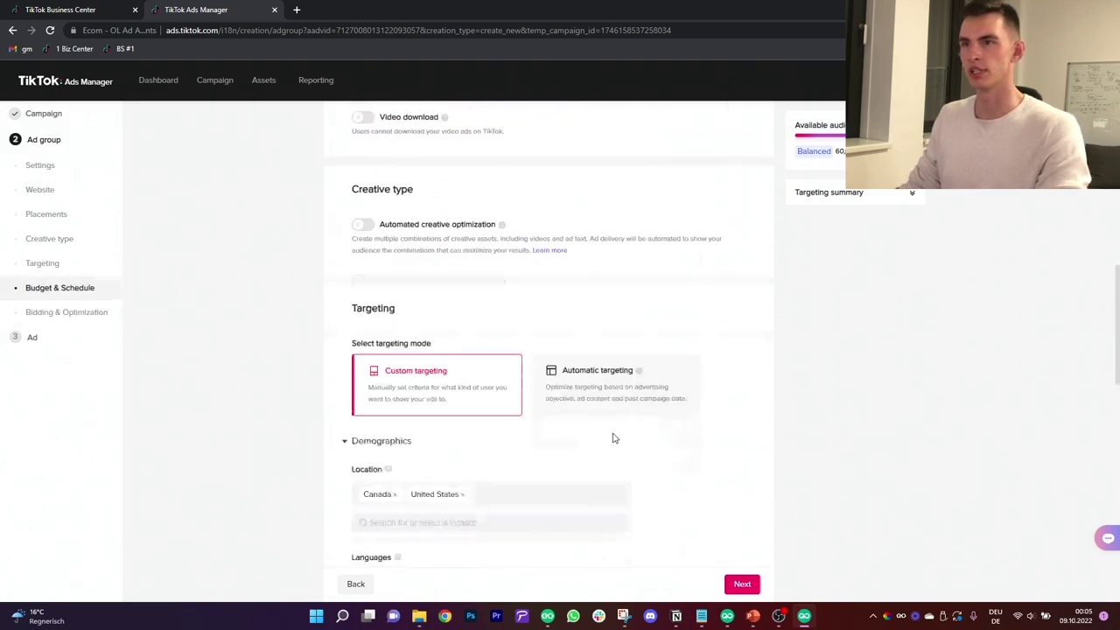
scroll(472, 358, up, 5)
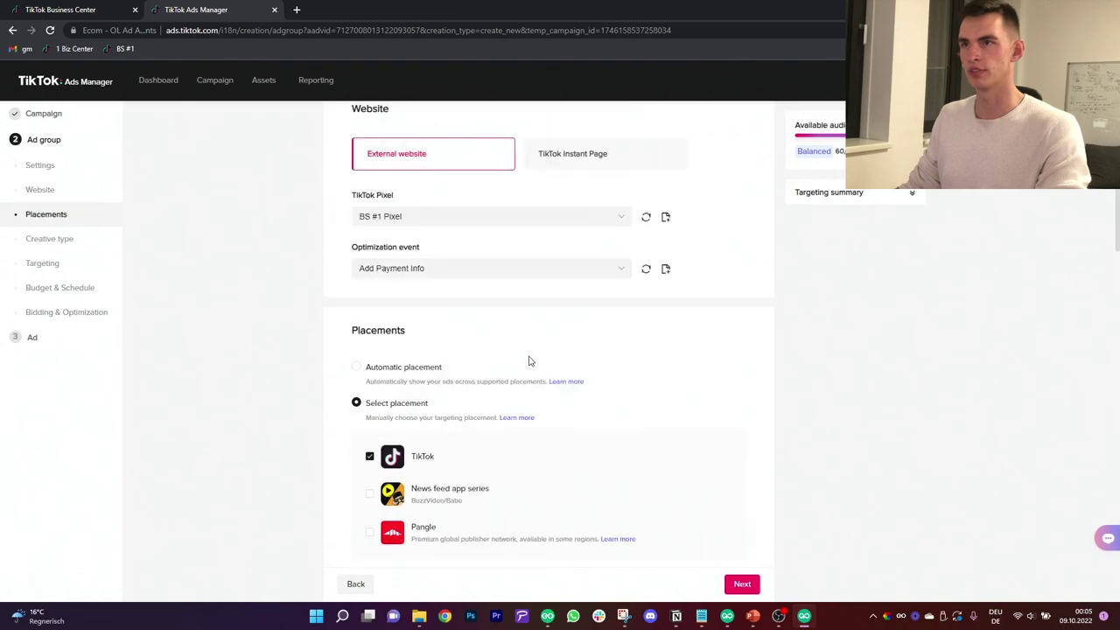
scroll(511, 333, down, 20)
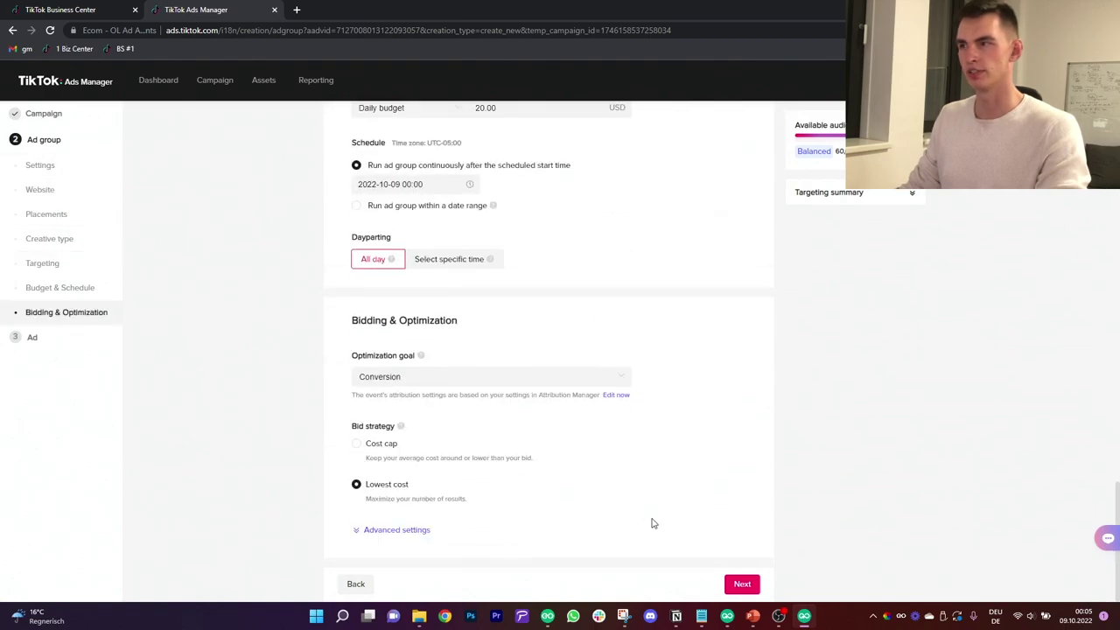
click(396, 530)
scroll(569, 446, down, 2)
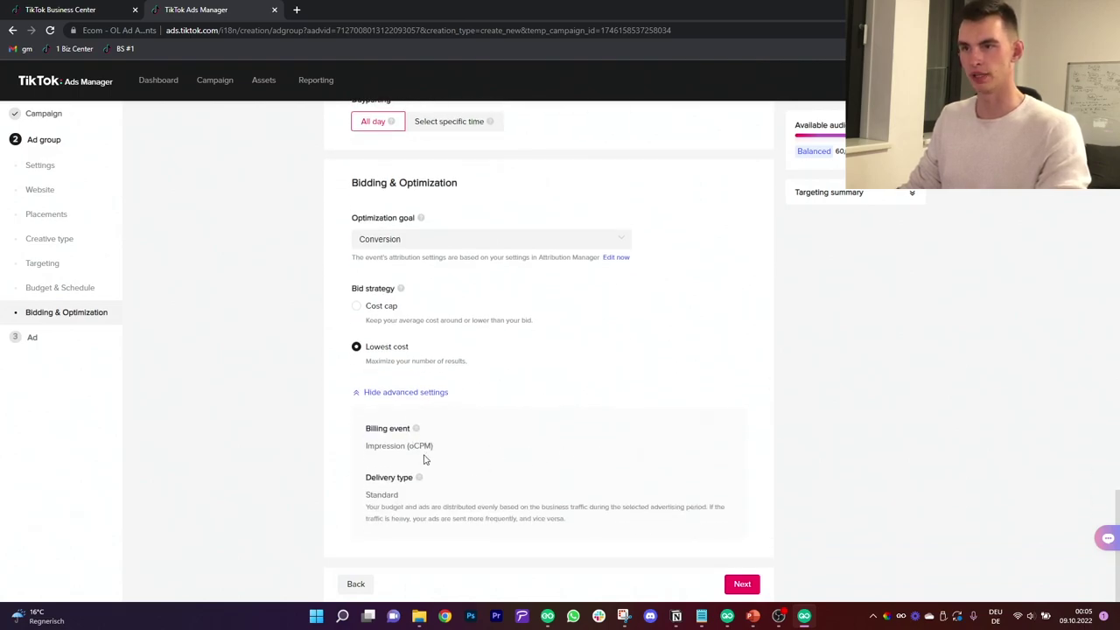
click(746, 586)
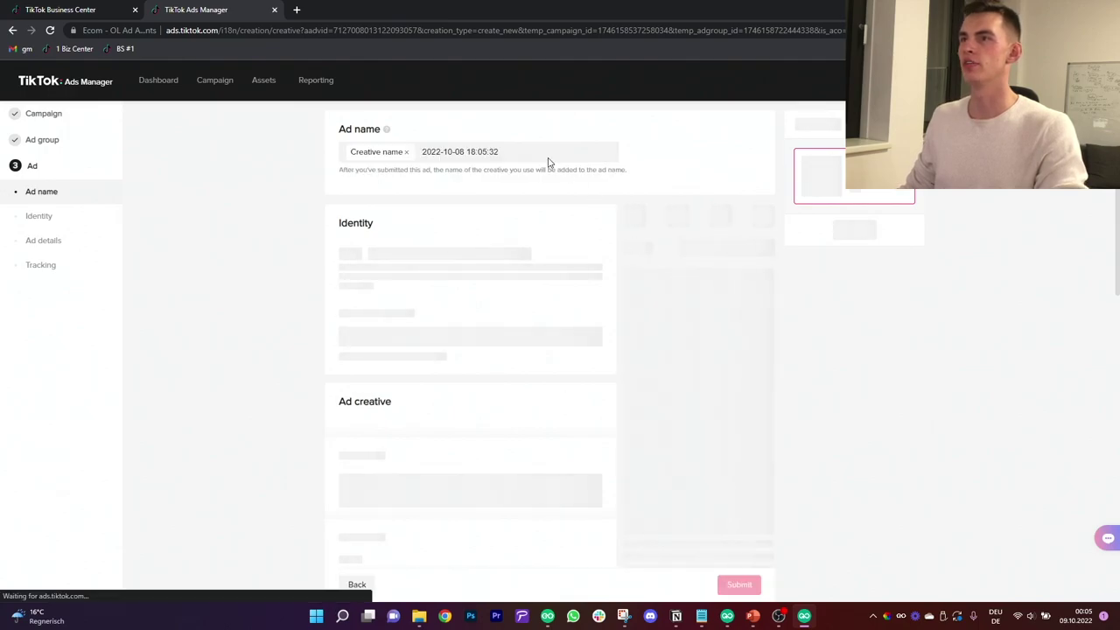
Name the ad C#1 and add the three "hair c" video files to its video upload list.
drag(500, 151, 422, 152)
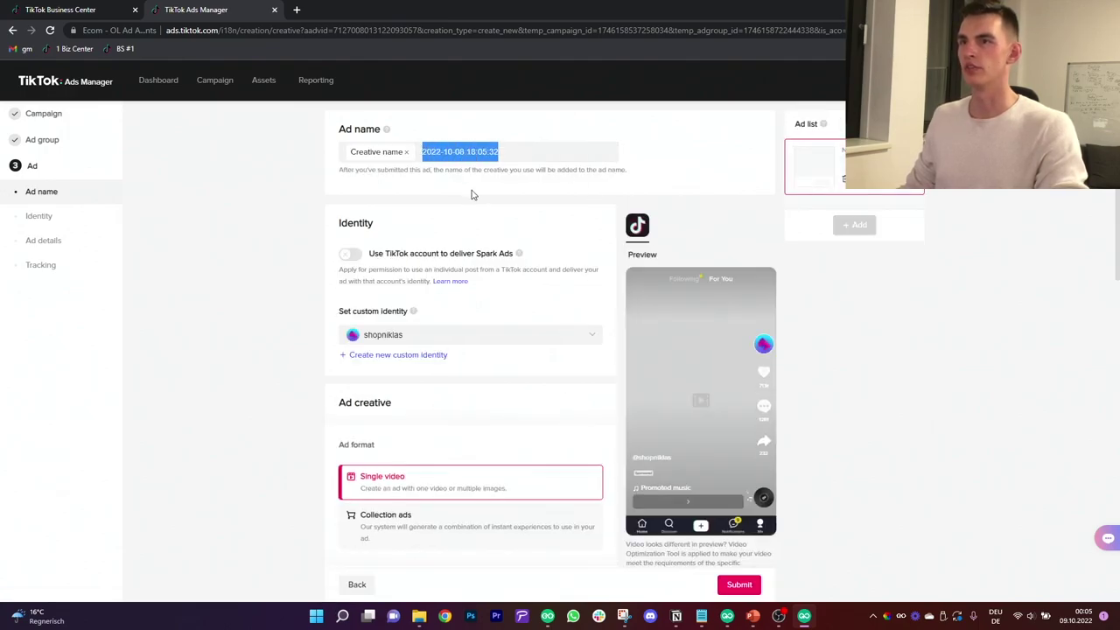
text(C#1)
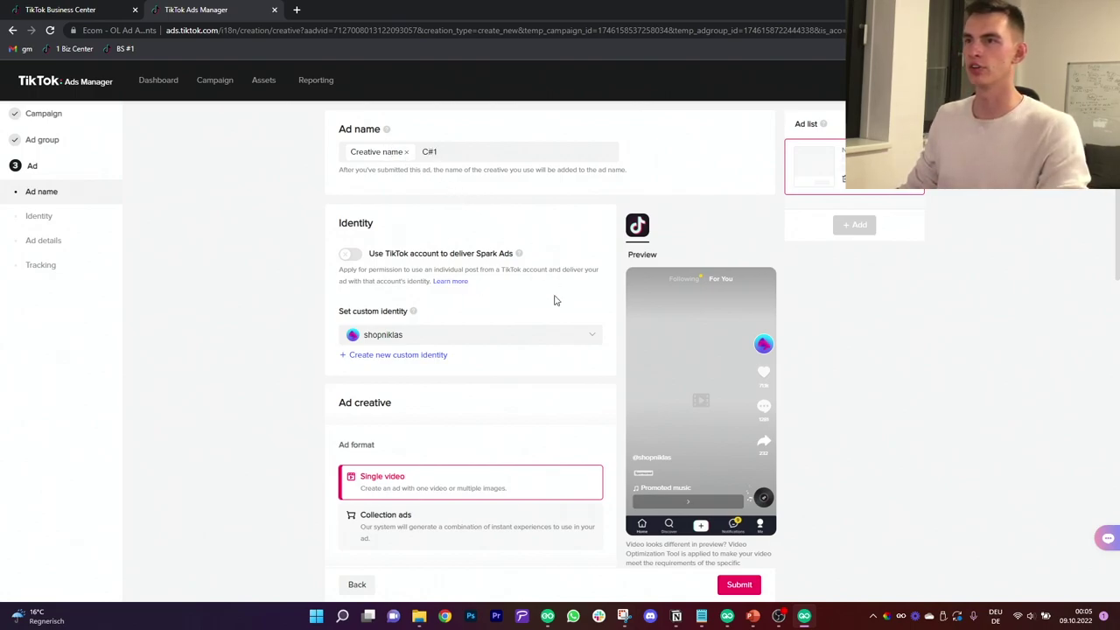
scroll(534, 385, down, 4)
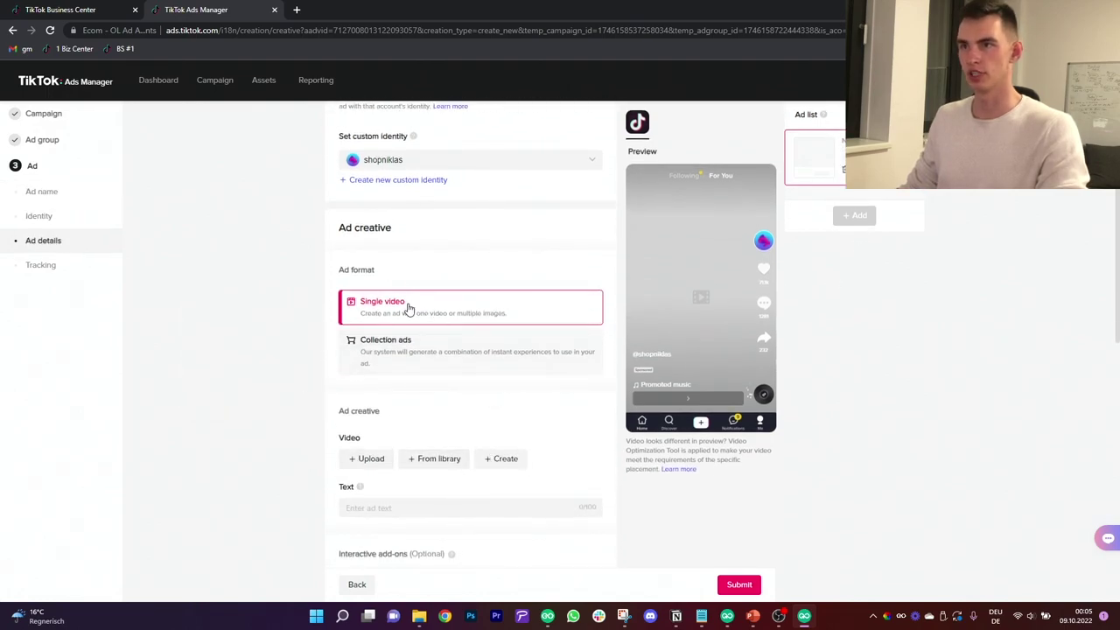
click(373, 459)
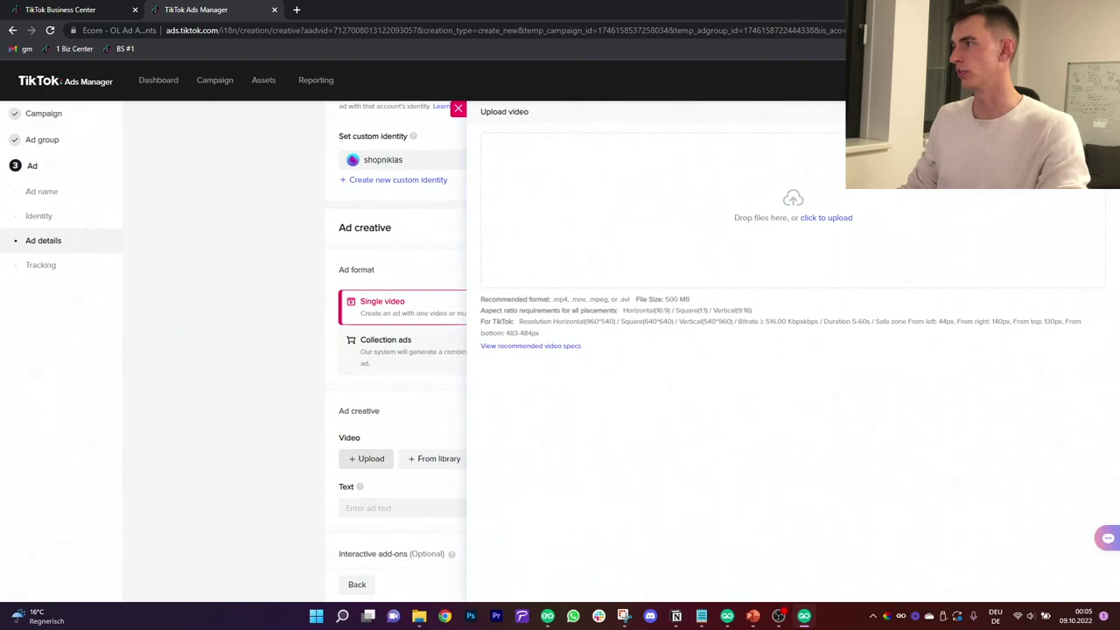
drag(1119, 219, 691, 198)
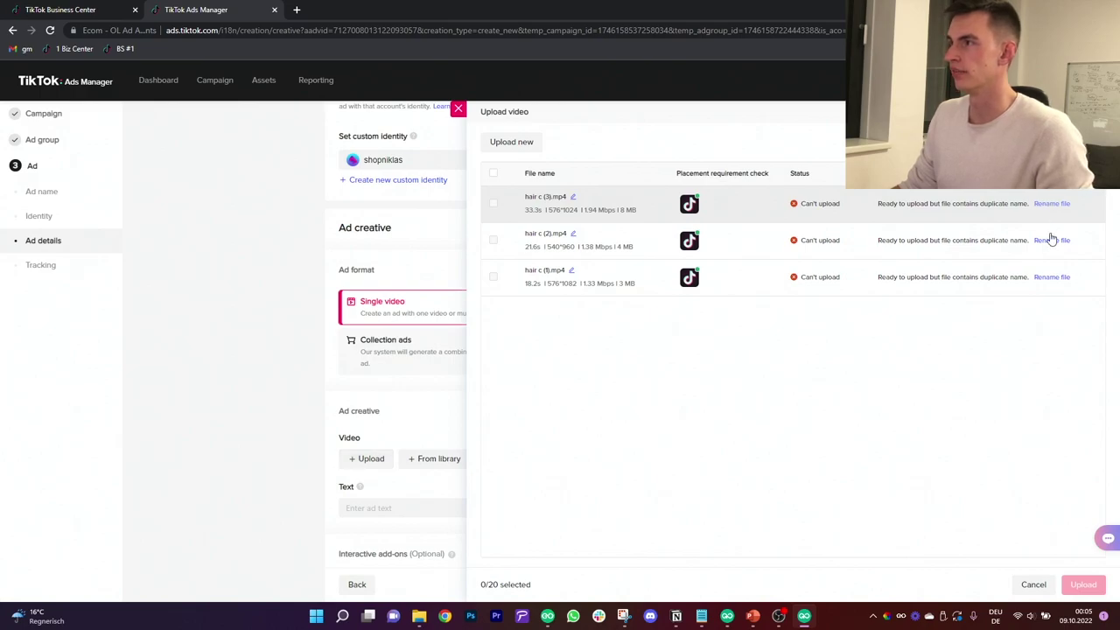
Rename the three videos hair c (3.1), hair c (2.1) and hair c (1.1), and upload them.
click(1050, 205)
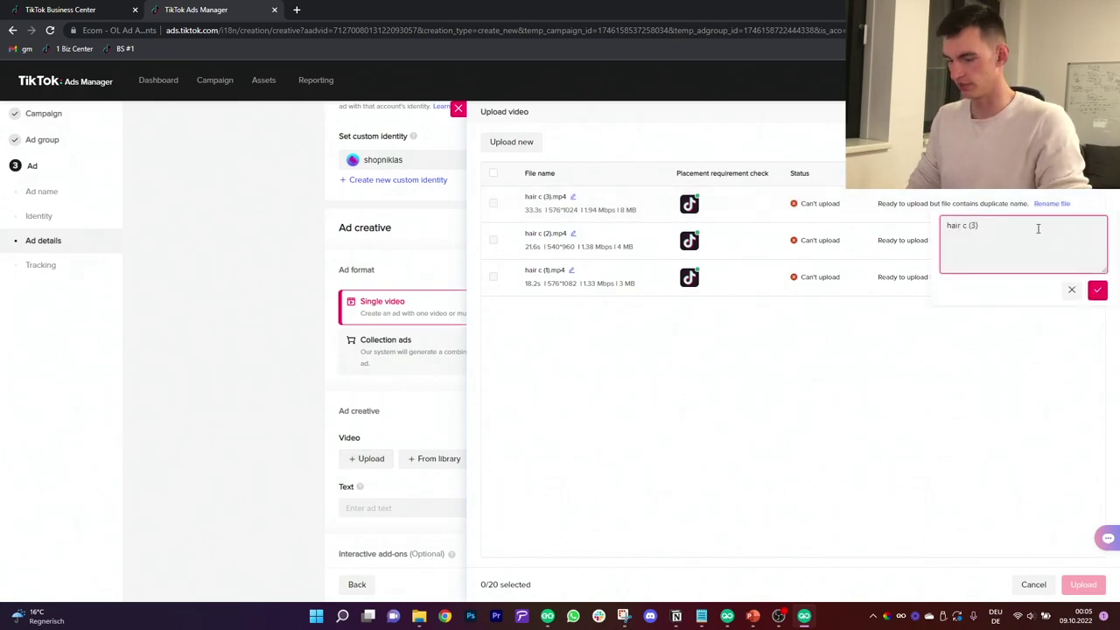
text(.1)
click(1096, 289)
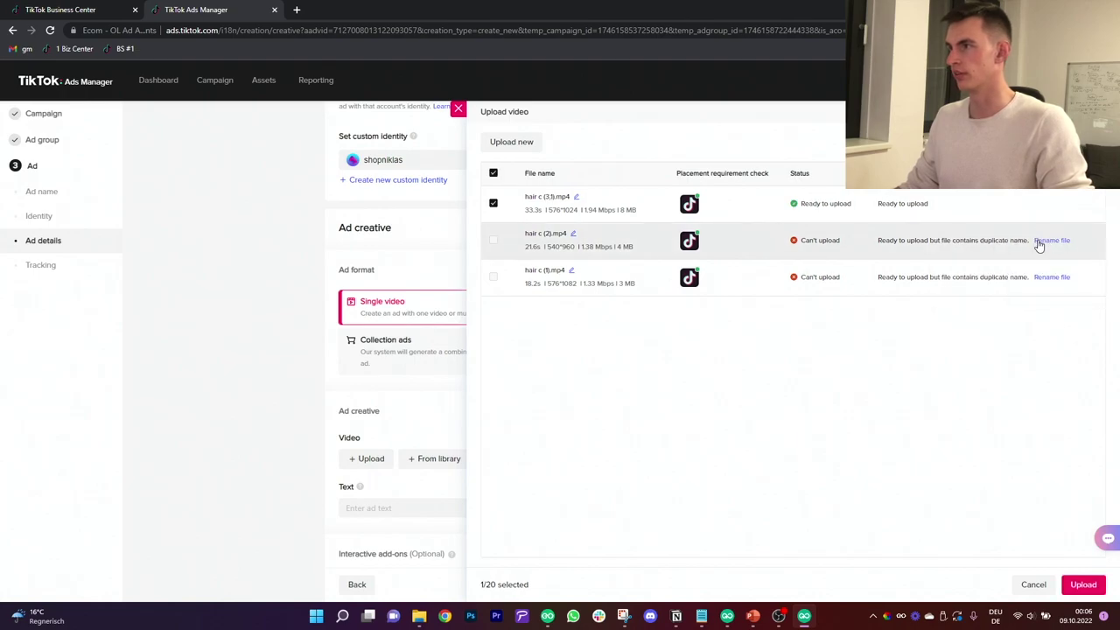
click(1041, 242)
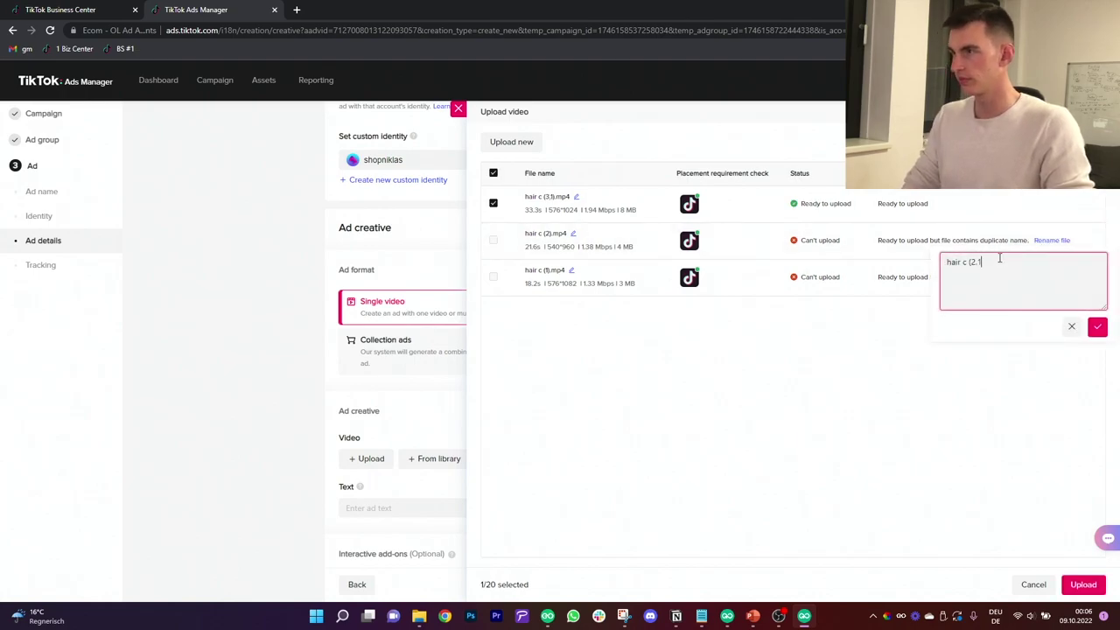
text(.1)
click(1097, 327)
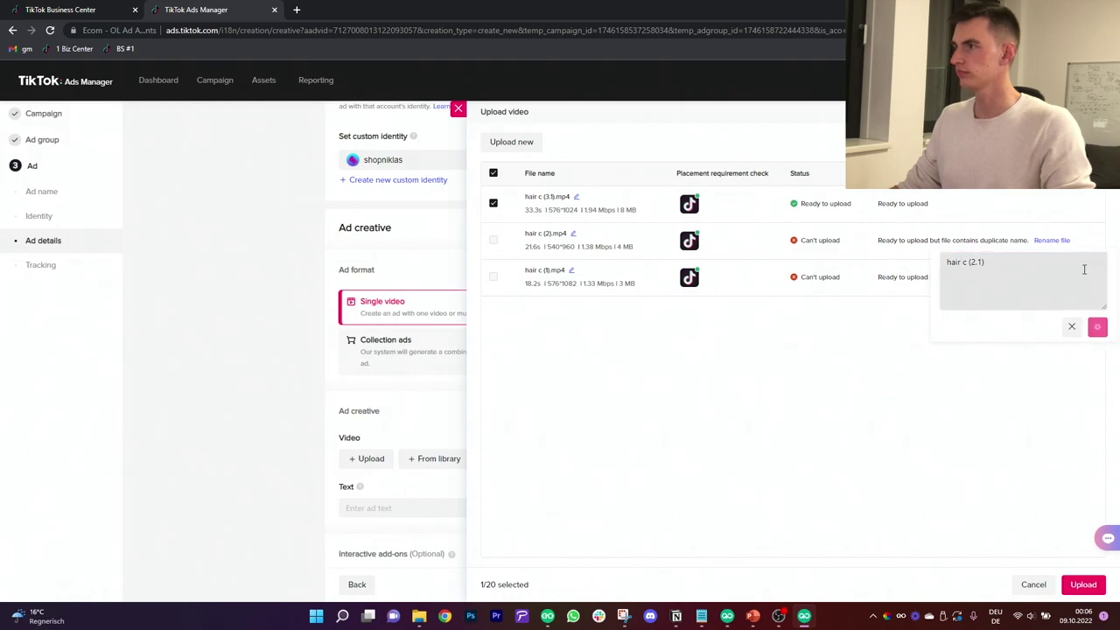
click(1055, 277)
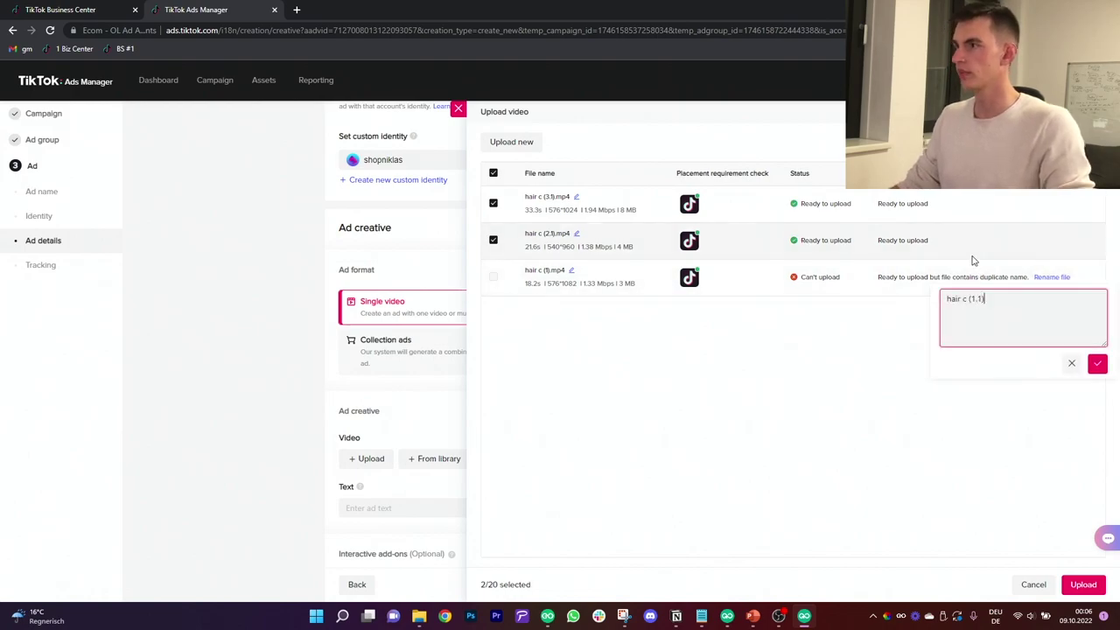
text(.1)
click(1098, 363)
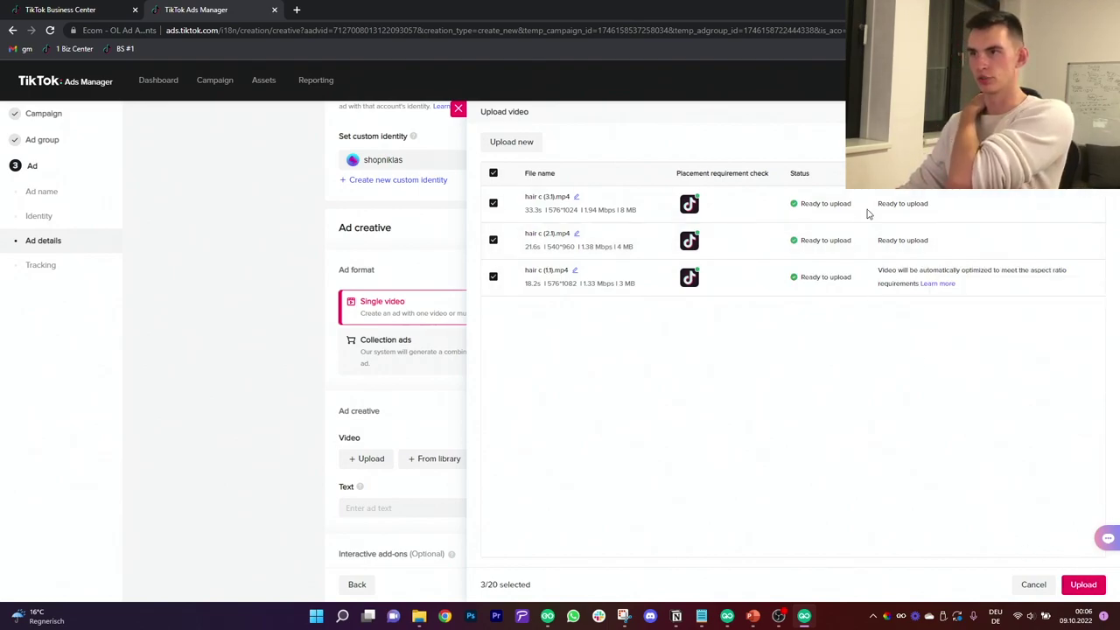
click(1078, 585)
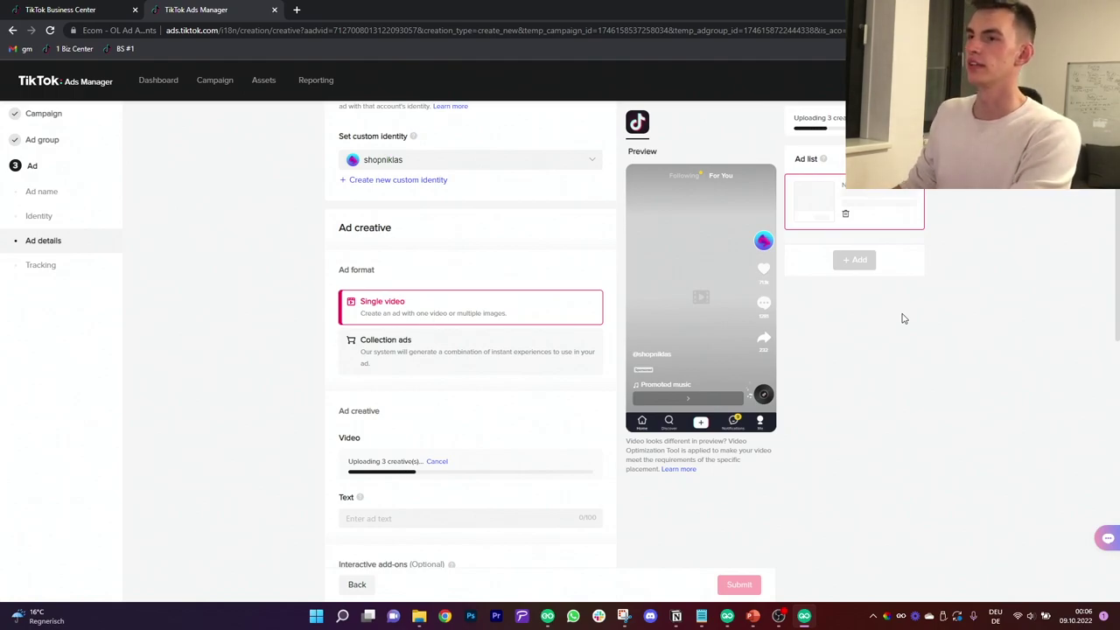
Write the ad text "Get Heatless Curls Today - 20% OFF." for the hair c (2.1) video ad.
scroll(453, 459, down, 1)
click(425, 455)
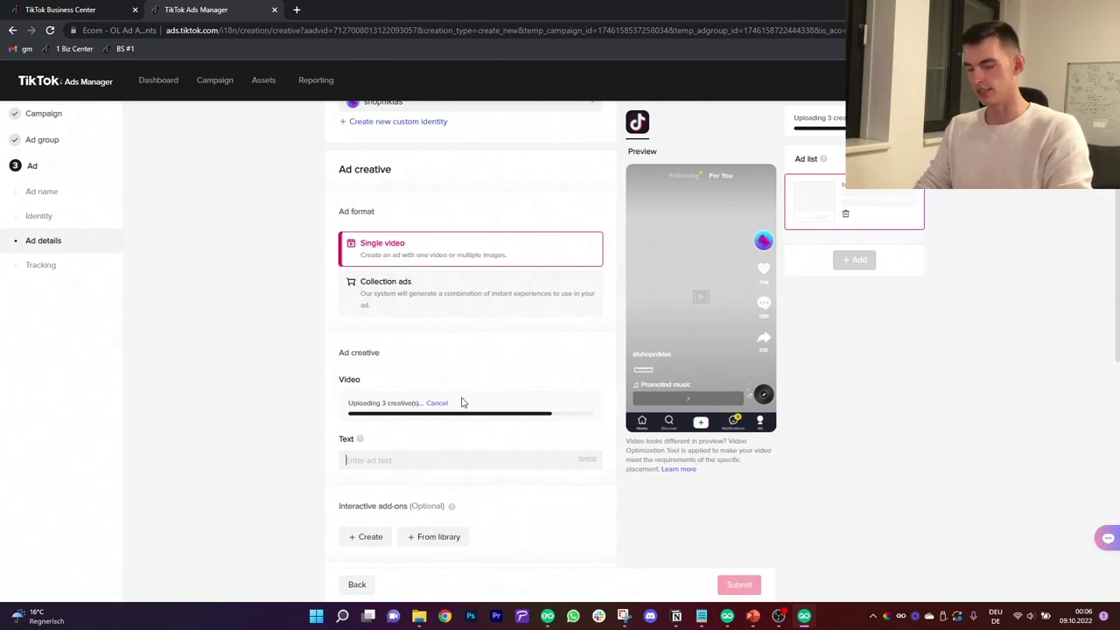
text(Heatless)
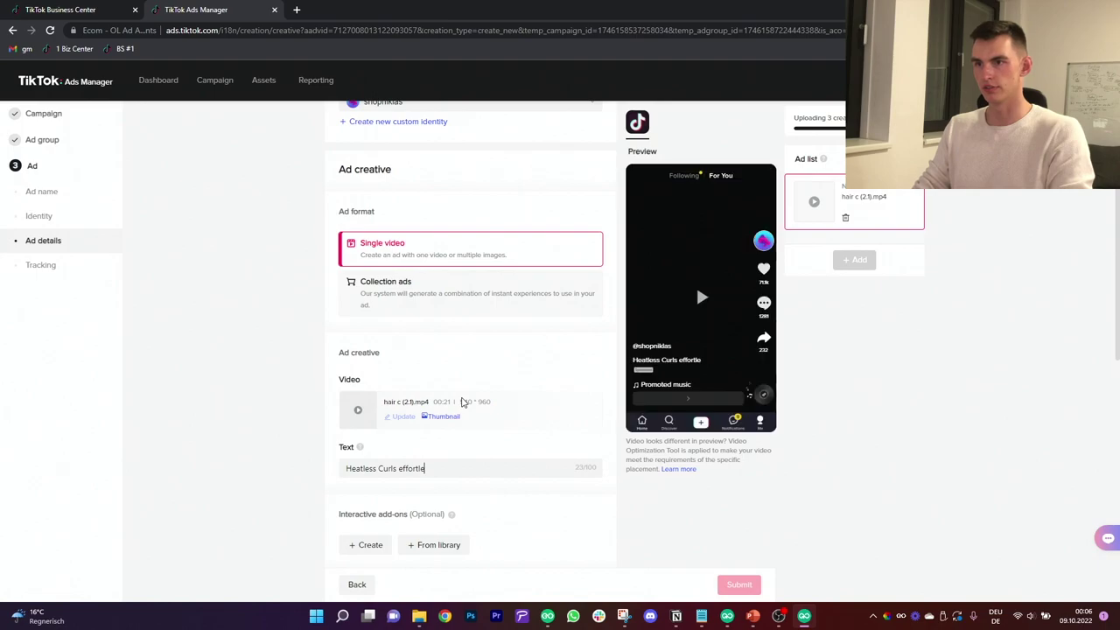
text(Curls e)
key(BackSpace)
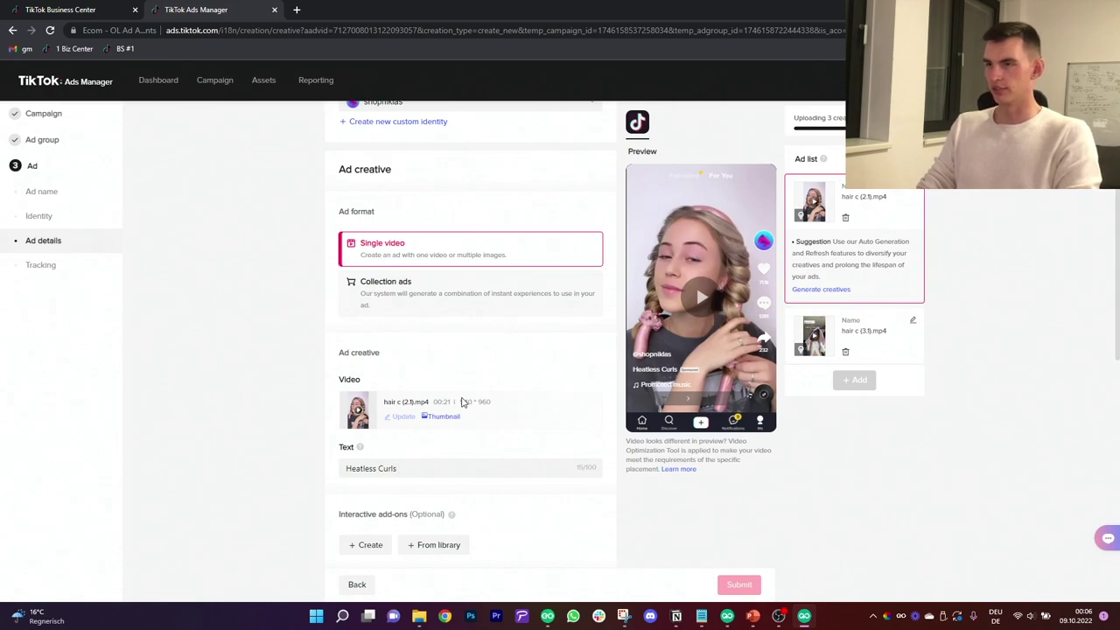
text(Get Heatless Curls )
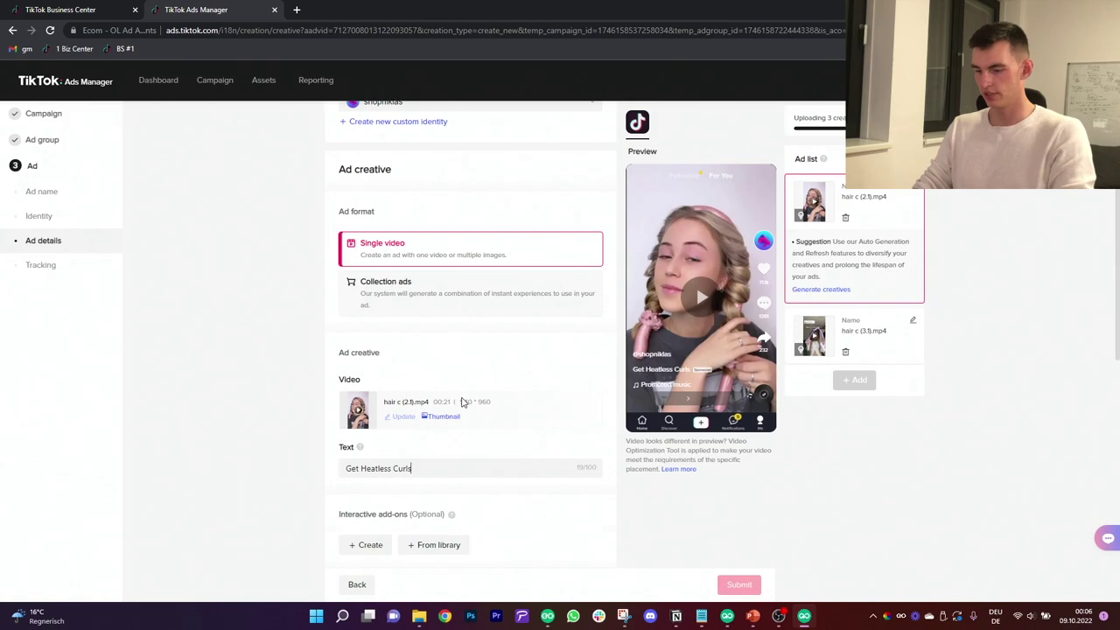
text(Today)
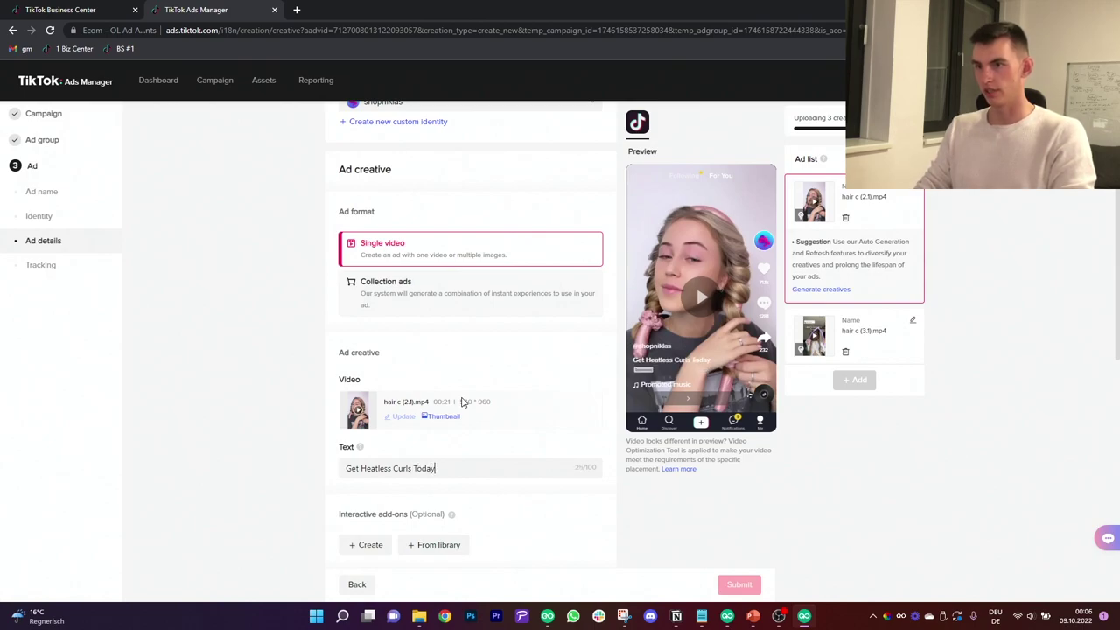
text( - 20% OFF.)
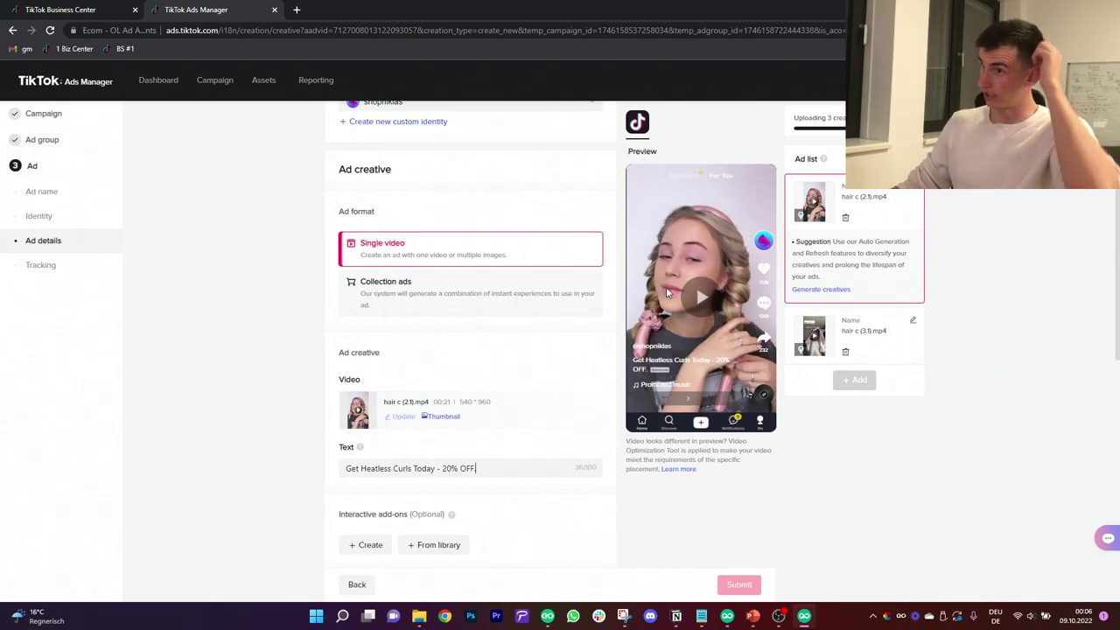
key(BackSpace)
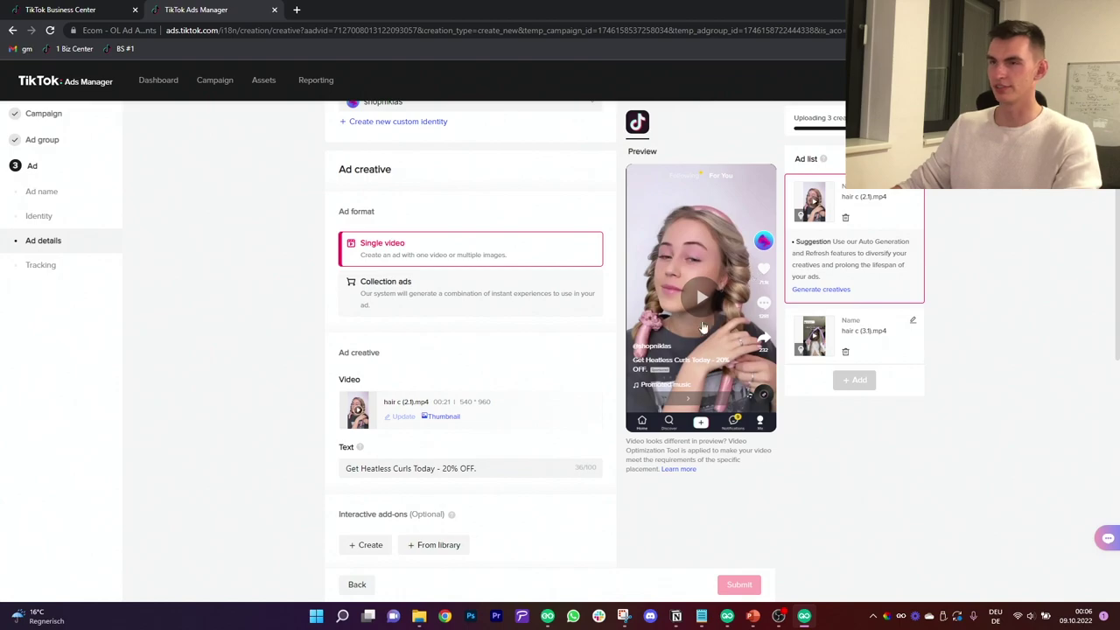
text(.)
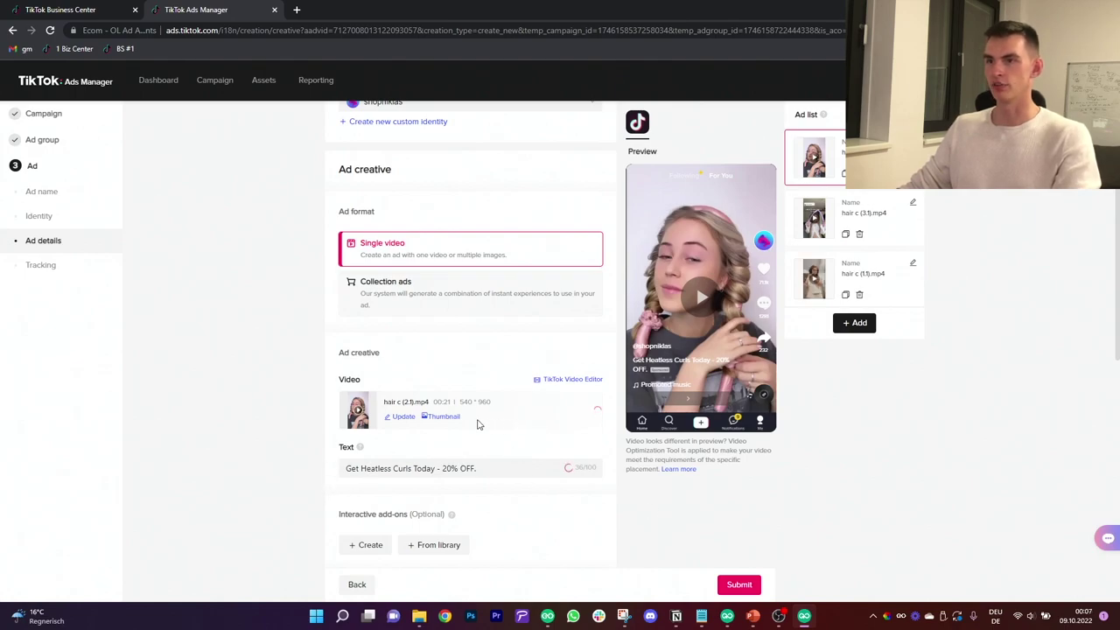
click(425, 418)
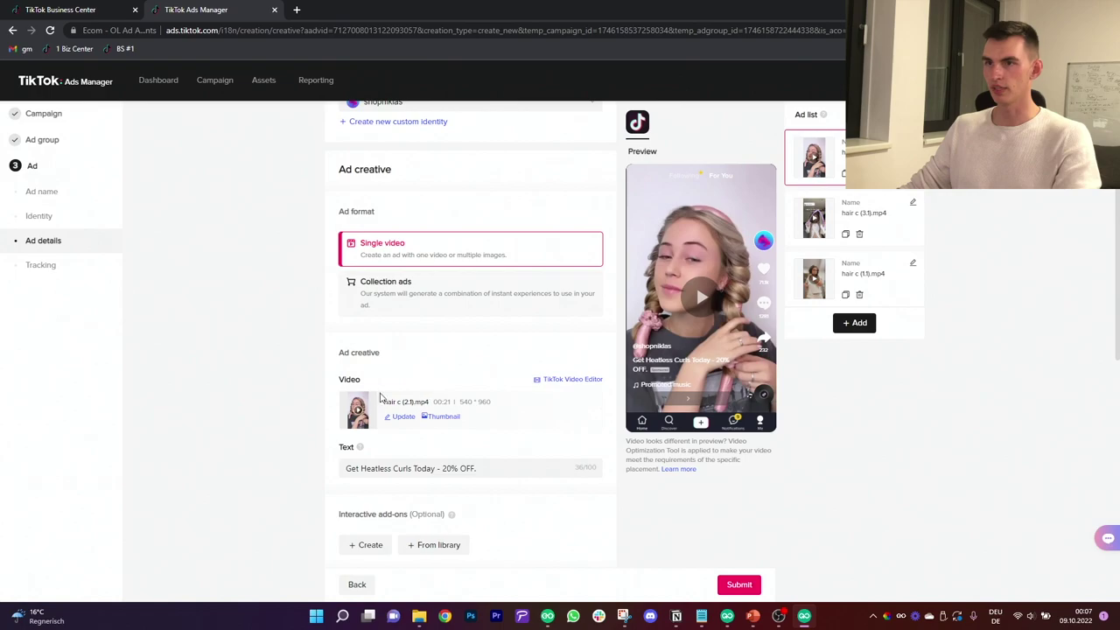
scroll(450, 393, down, 3)
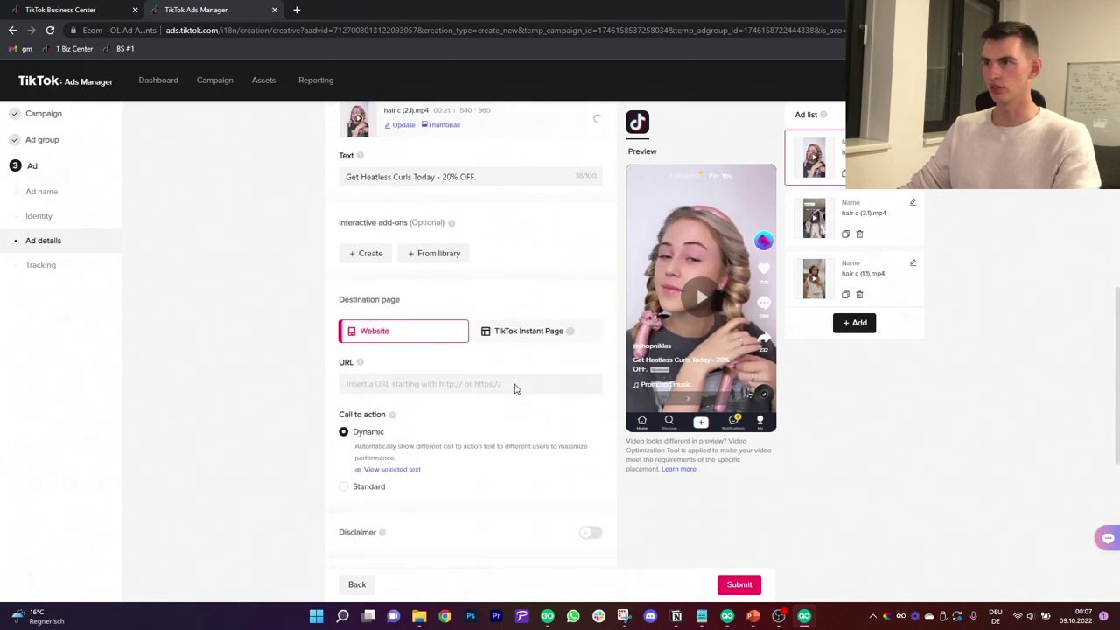
scroll(516, 388, up, 3)
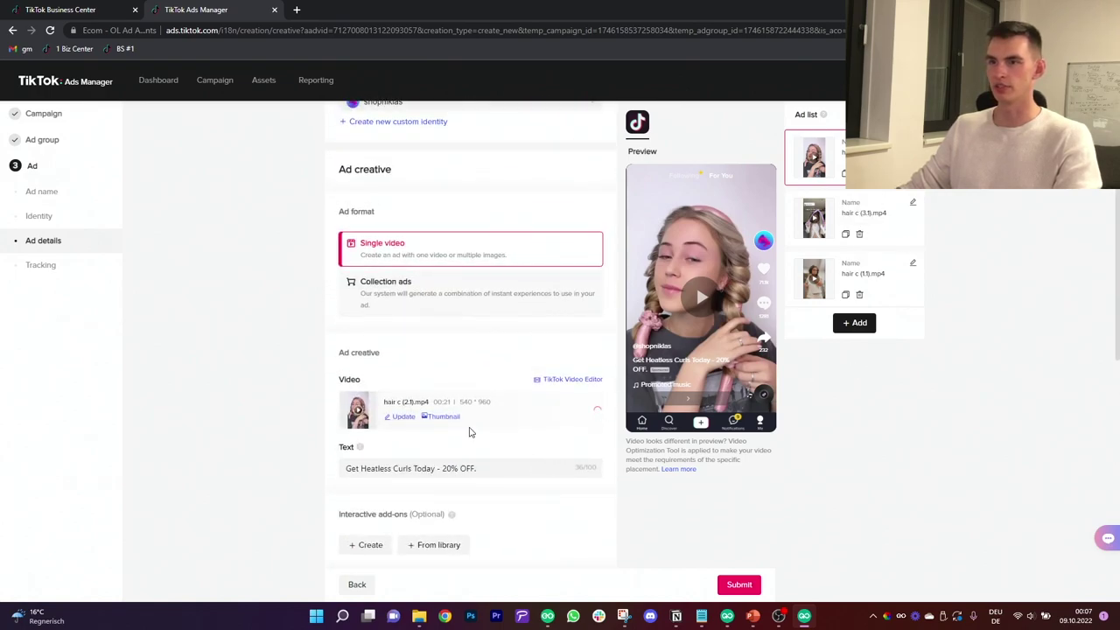
scroll(469, 432, down, 3)
click(442, 440)
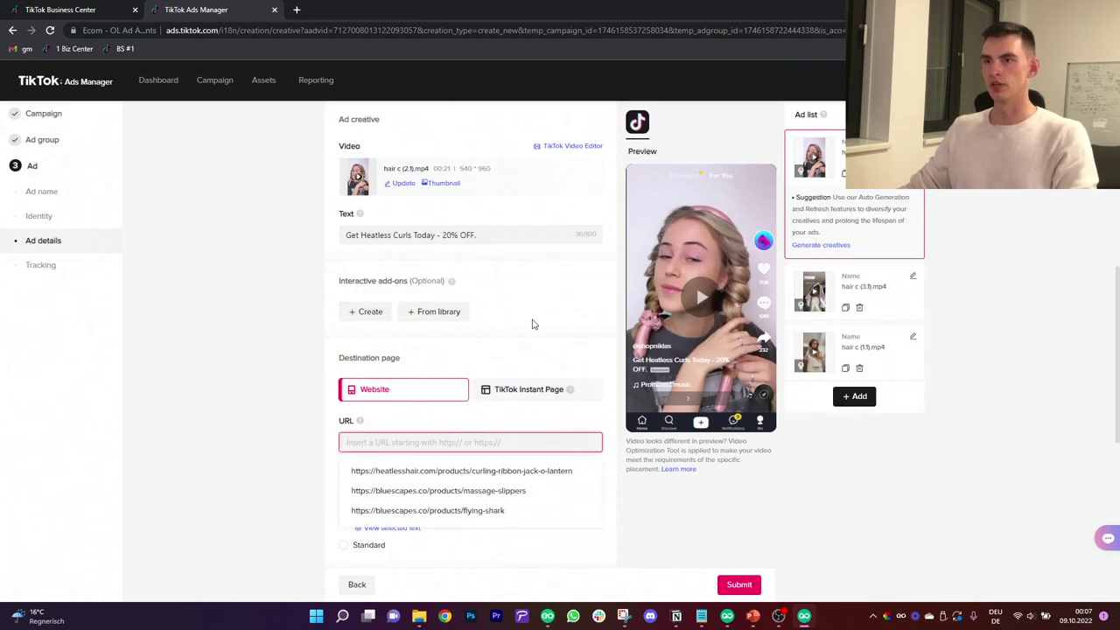
click(653, 511)
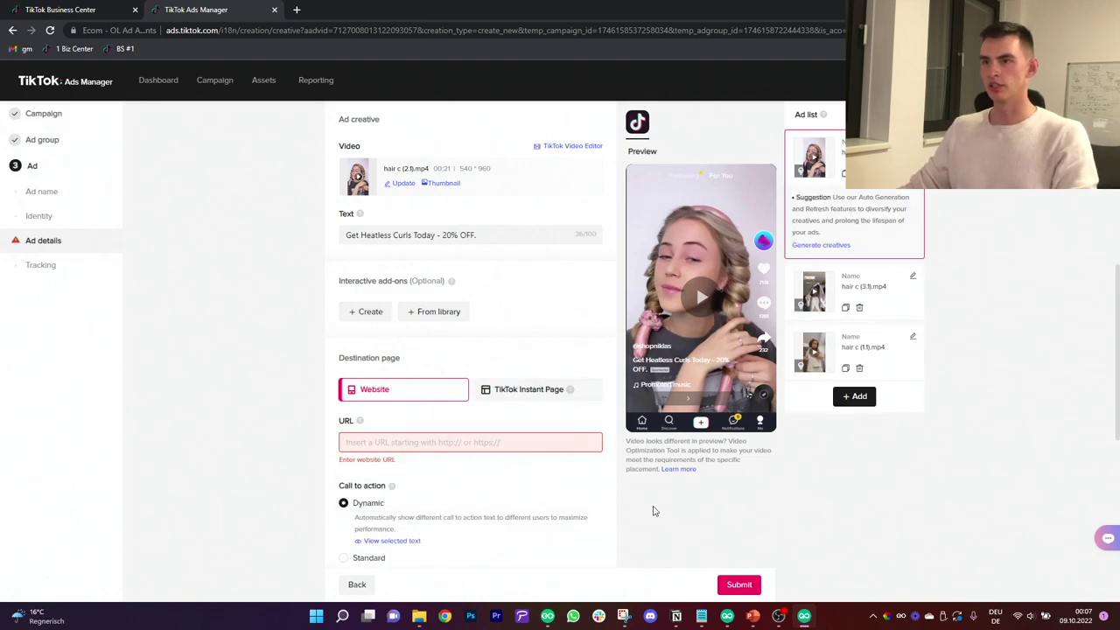
click(545, 439)
click(456, 477)
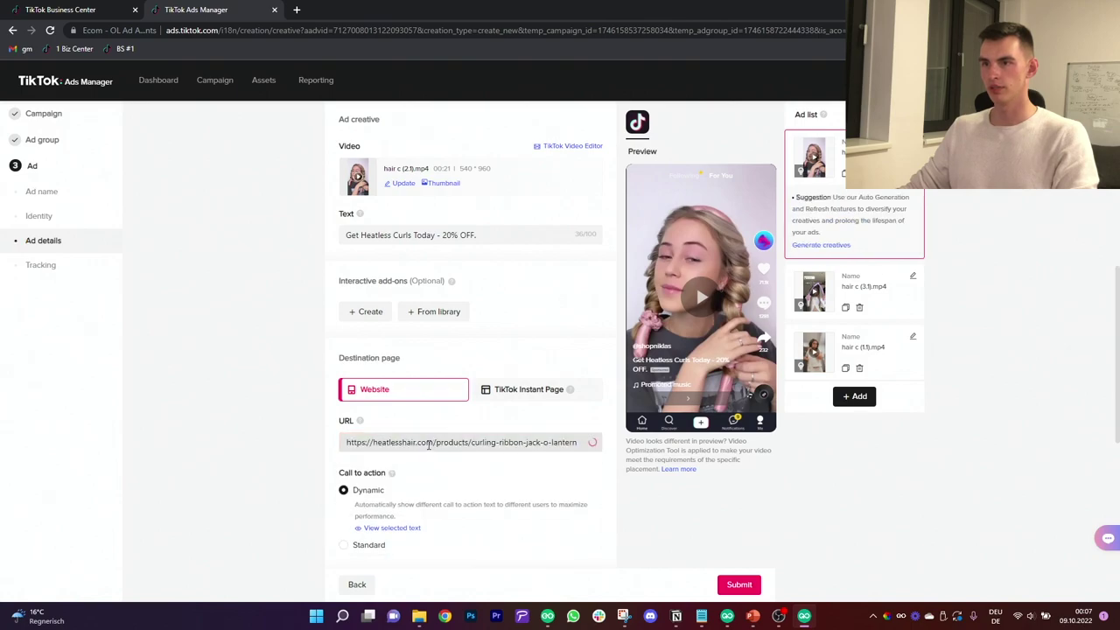
click(428, 443)
click(826, 538)
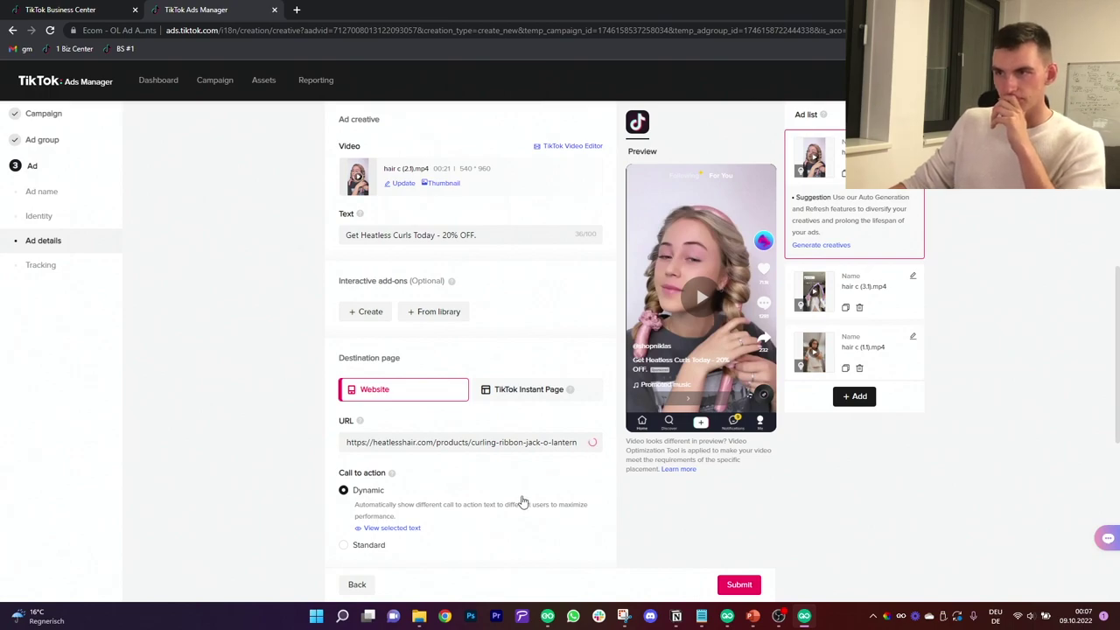
Change the hair c (2.1) ad's call to action to Standard with the text Shop now.
scroll(446, 490, down, 1)
click(383, 495)
click(425, 473)
click(391, 532)
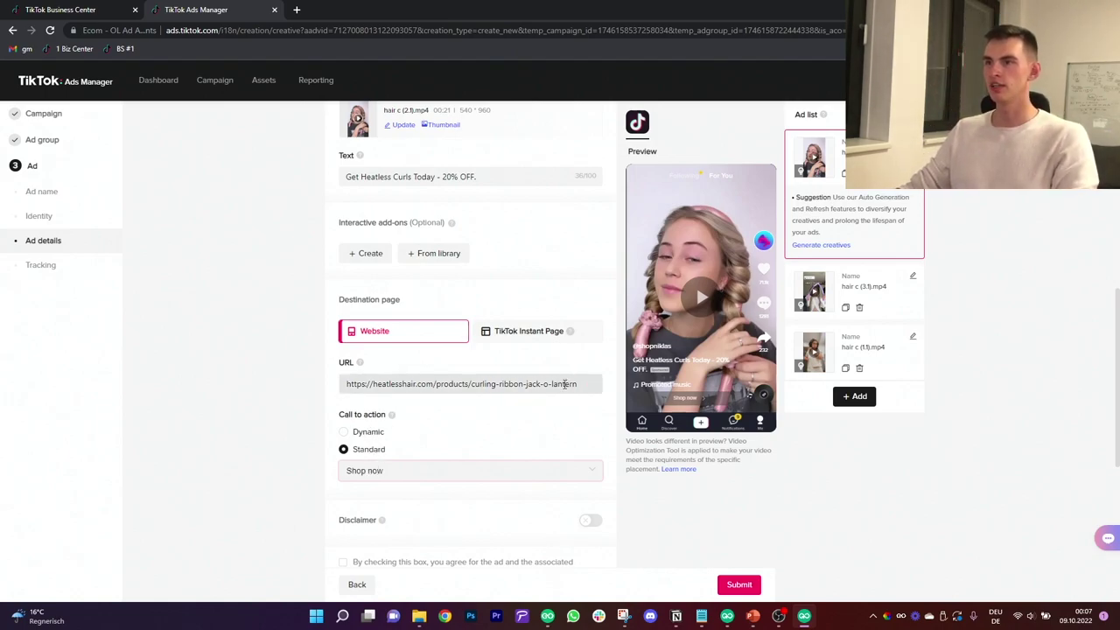
Review the remaining hair c (2.1) ad settings, including the disclaimer, Creative Center consent and event tracking.
scroll(547, 363, up, 1)
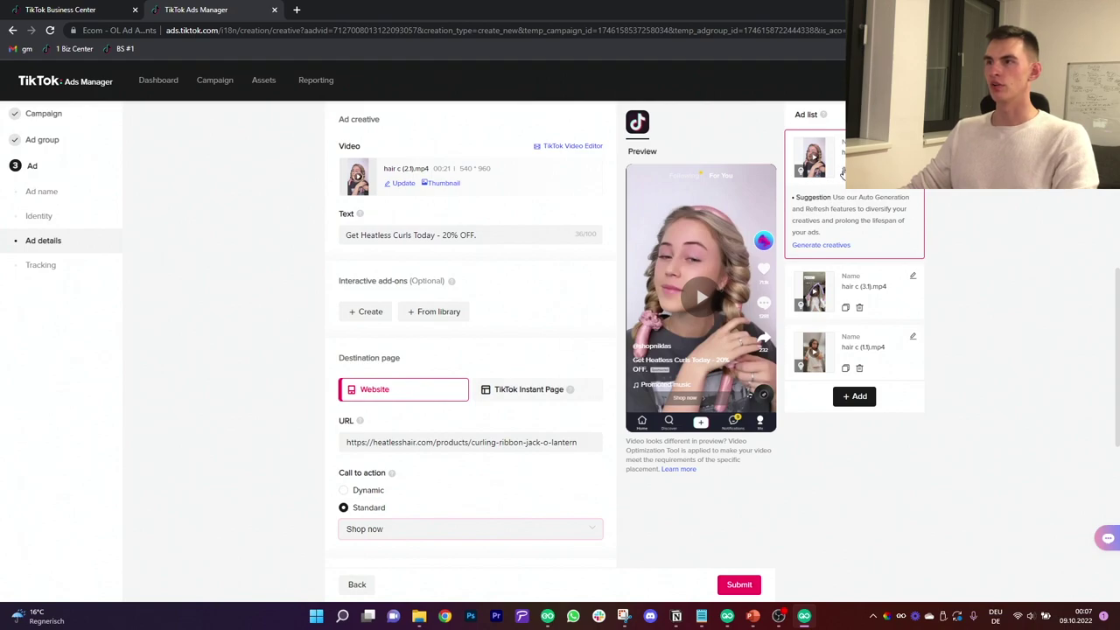
scroll(469, 357, down, 3)
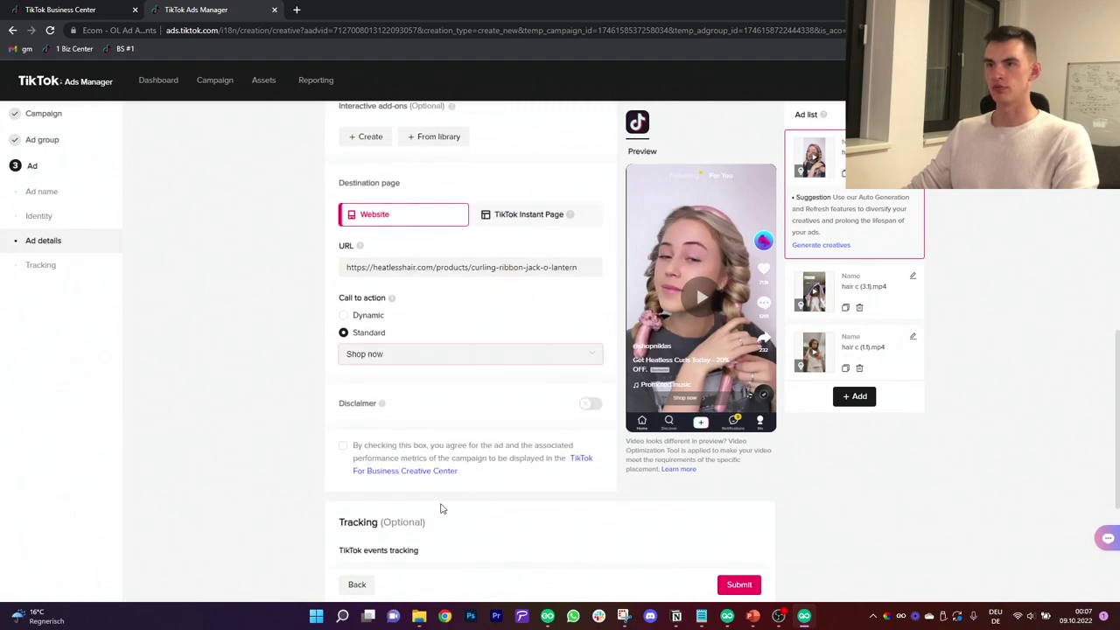
scroll(551, 460, down, 2)
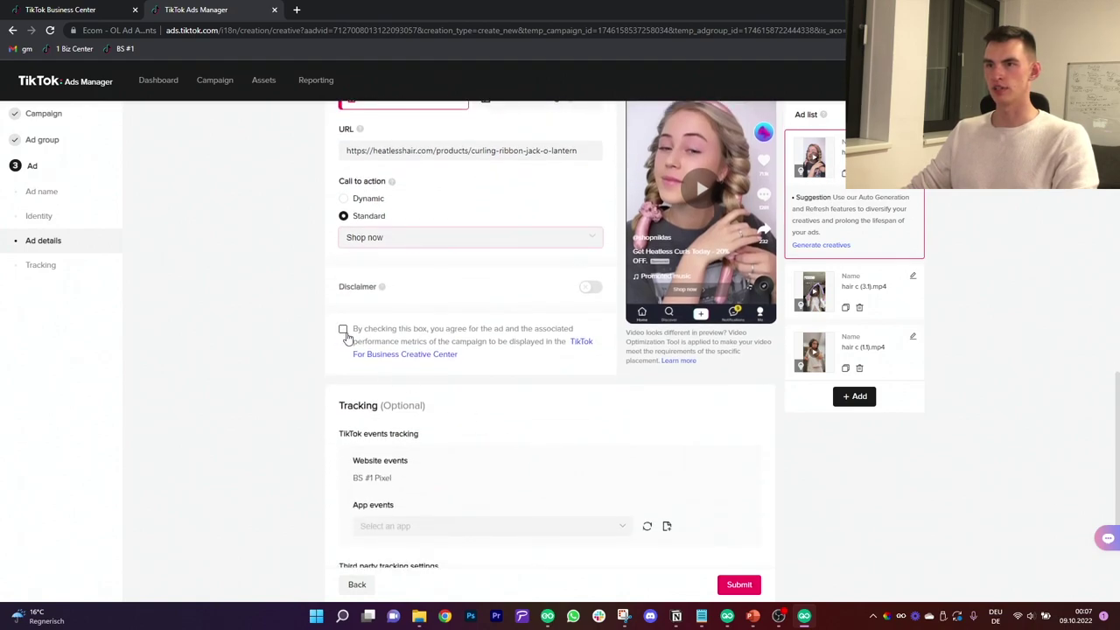
scroll(452, 441, down, 2)
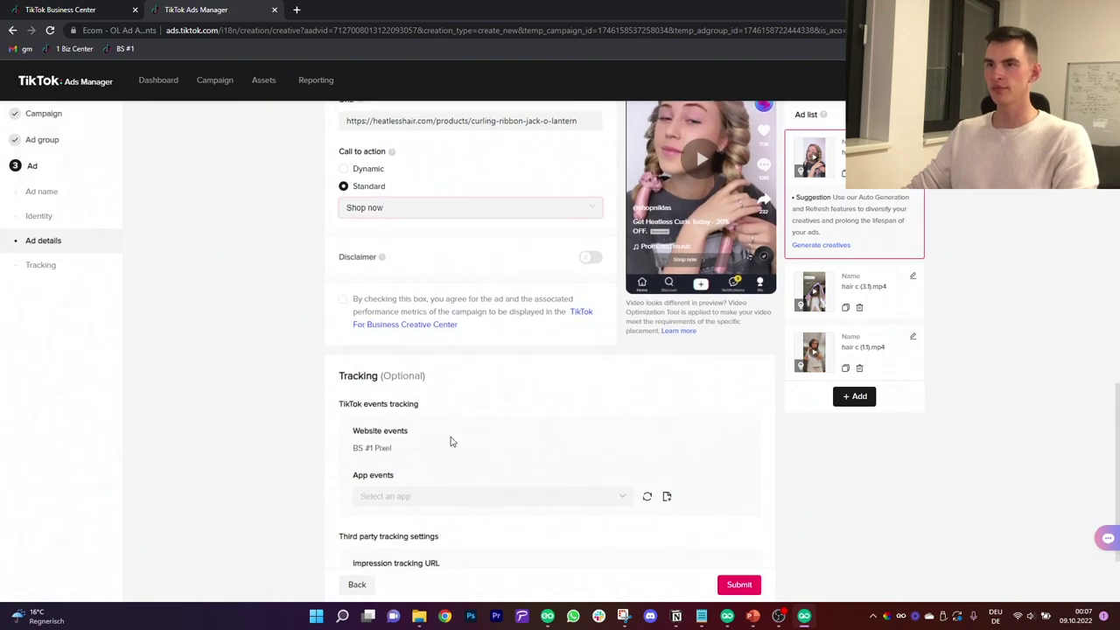
scroll(540, 455, up, 6)
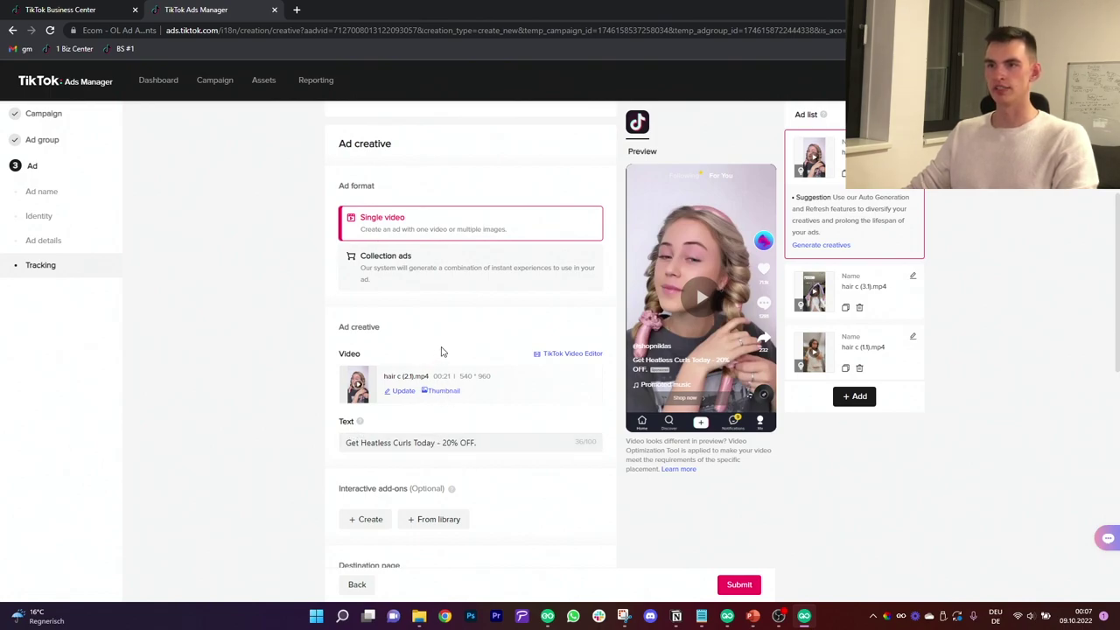
scroll(442, 352, up, 3)
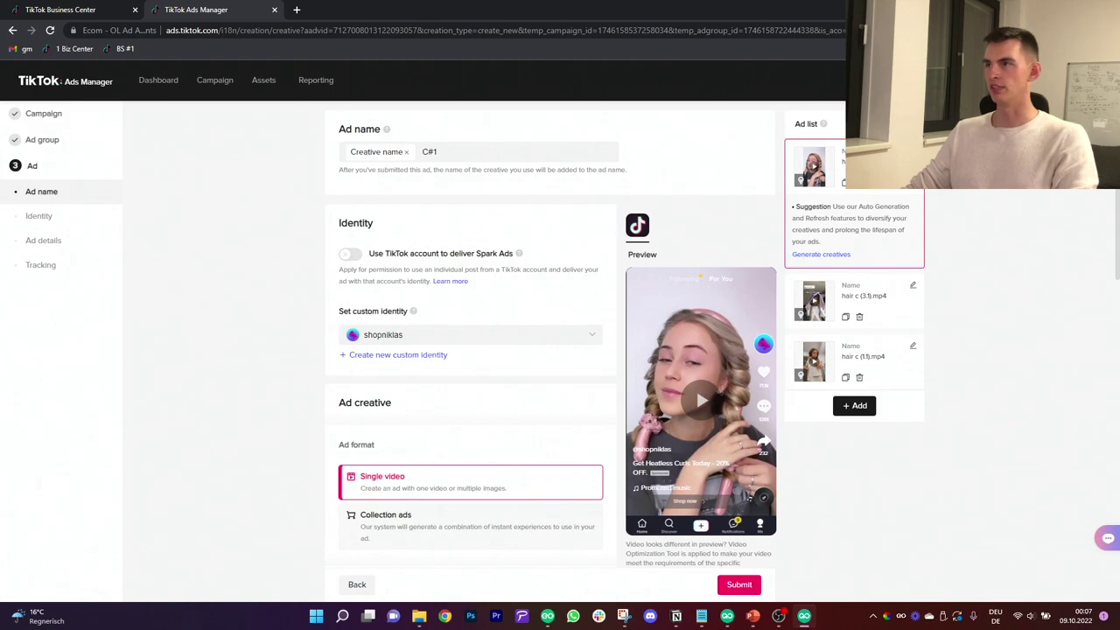
Reuse the hair c (2.1) ad text "Get Heatless Curls Today - 20% OFF." in the hair c (3.1) and hair c (1.1) ads.
click(872, 293)
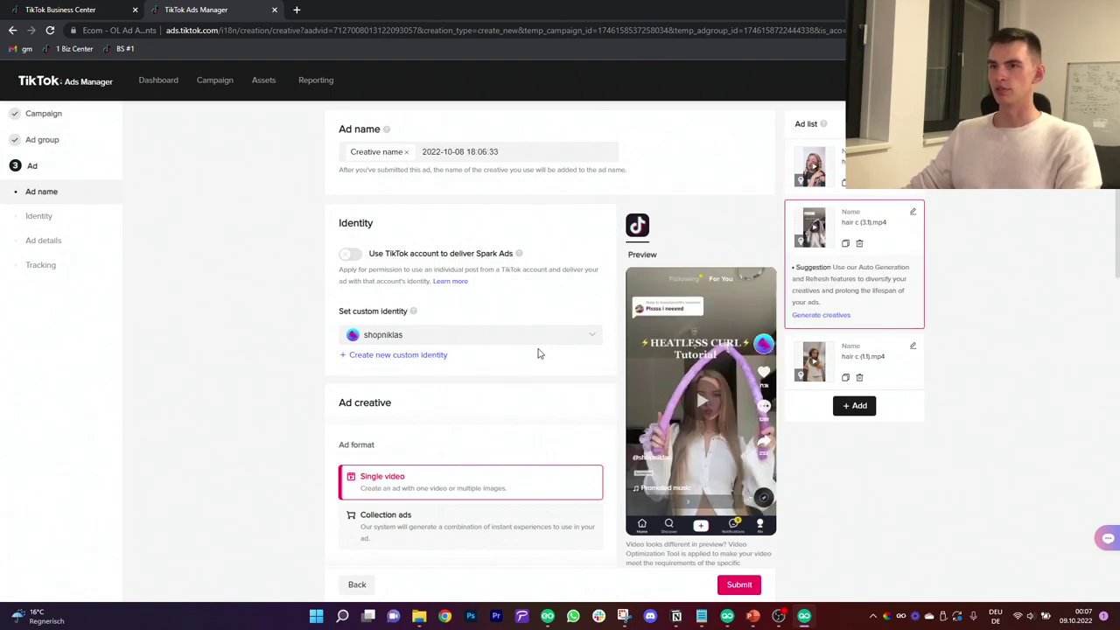
scroll(525, 358, down, 2)
scroll(512, 378, down, 3)
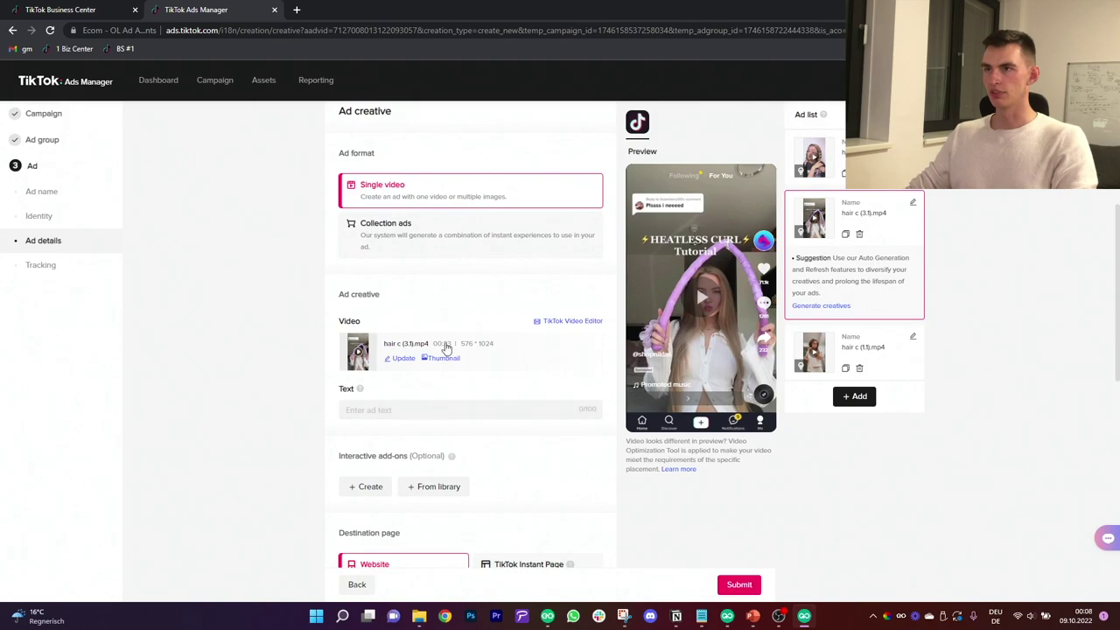
triple_click(493, 404)
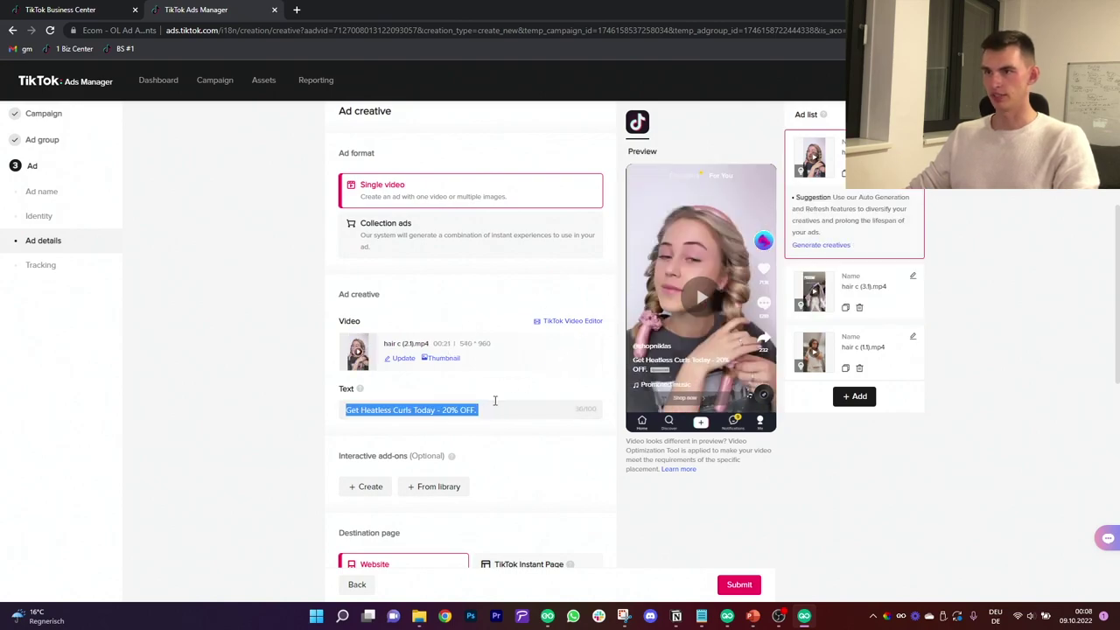
click(886, 278)
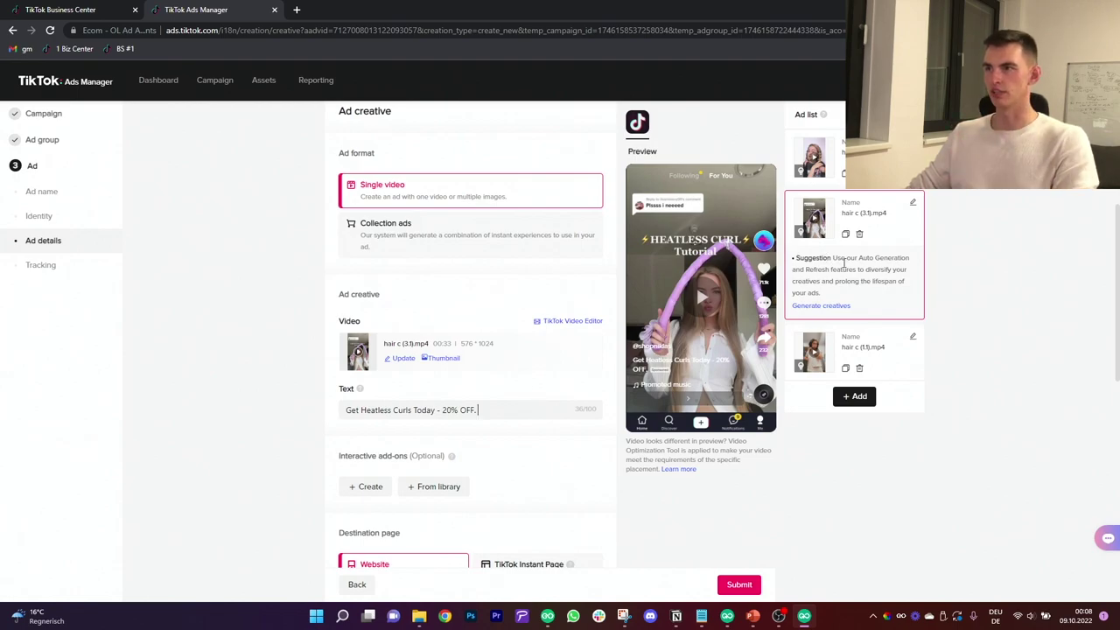
click(868, 336)
click(480, 408)
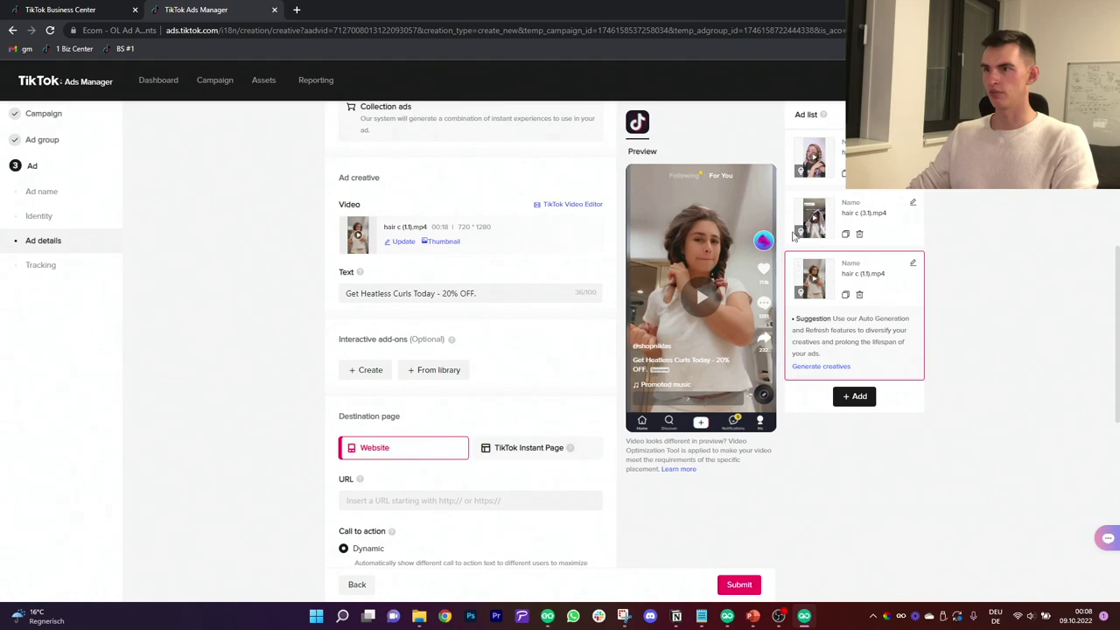
click(536, 501)
click(490, 529)
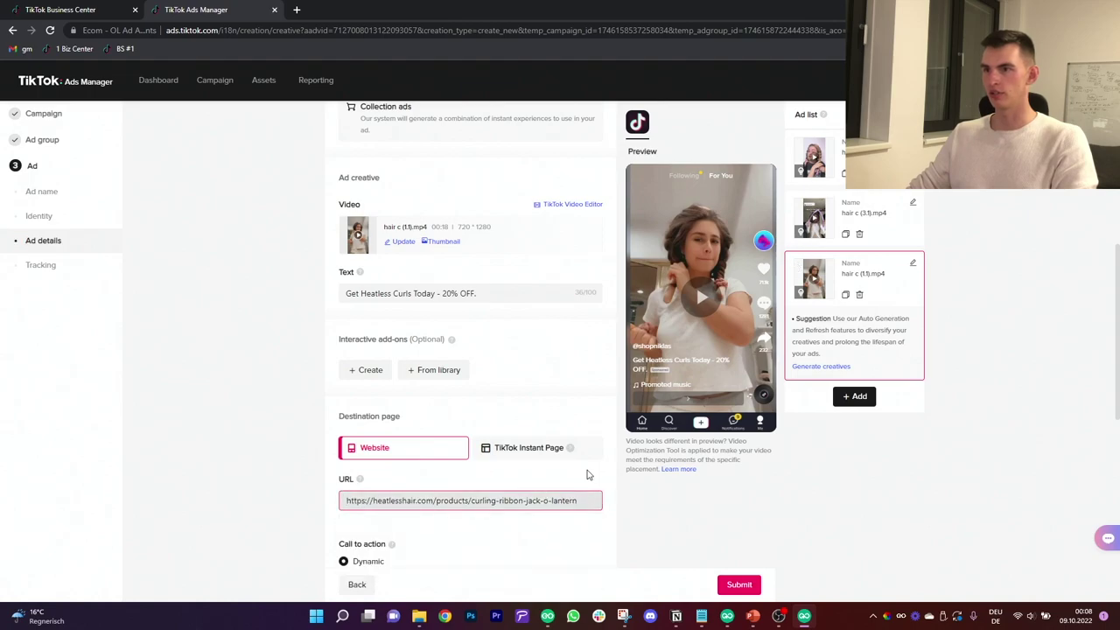
click(867, 224)
click(490, 500)
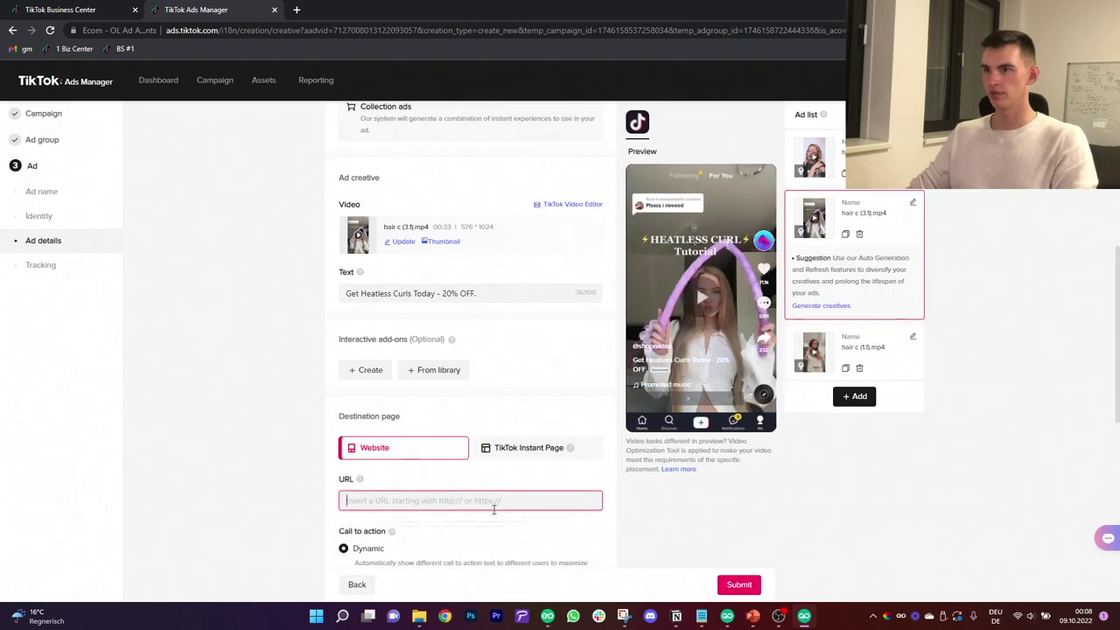
click(496, 529)
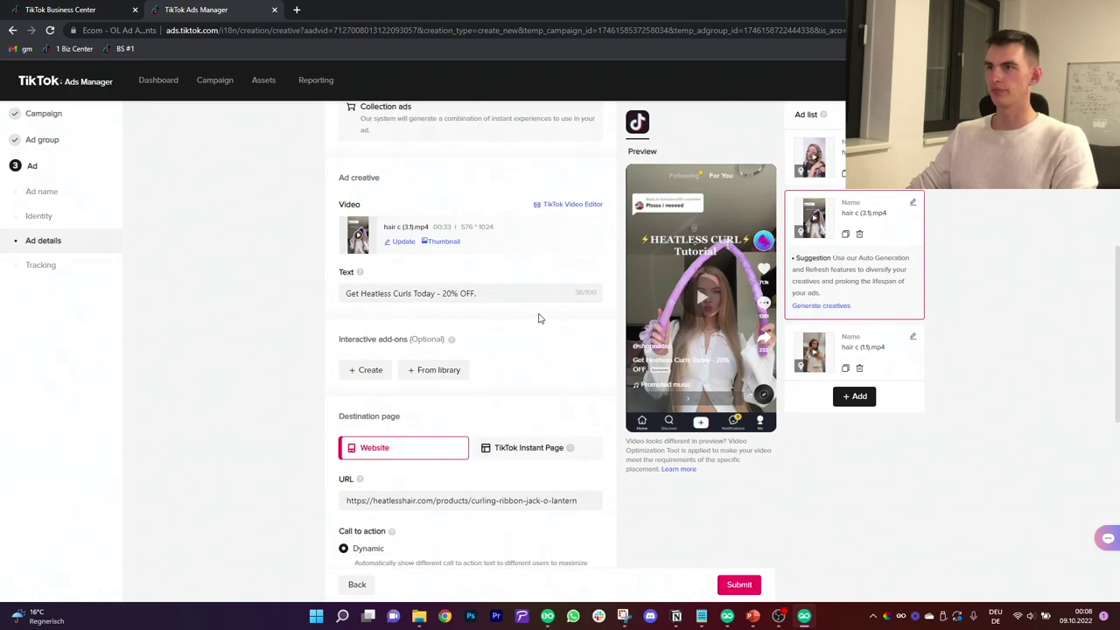
Name the hair c (3.1) ad C#3 and the hair c (1.1) ad C#2.
scroll(536, 315, up, 5)
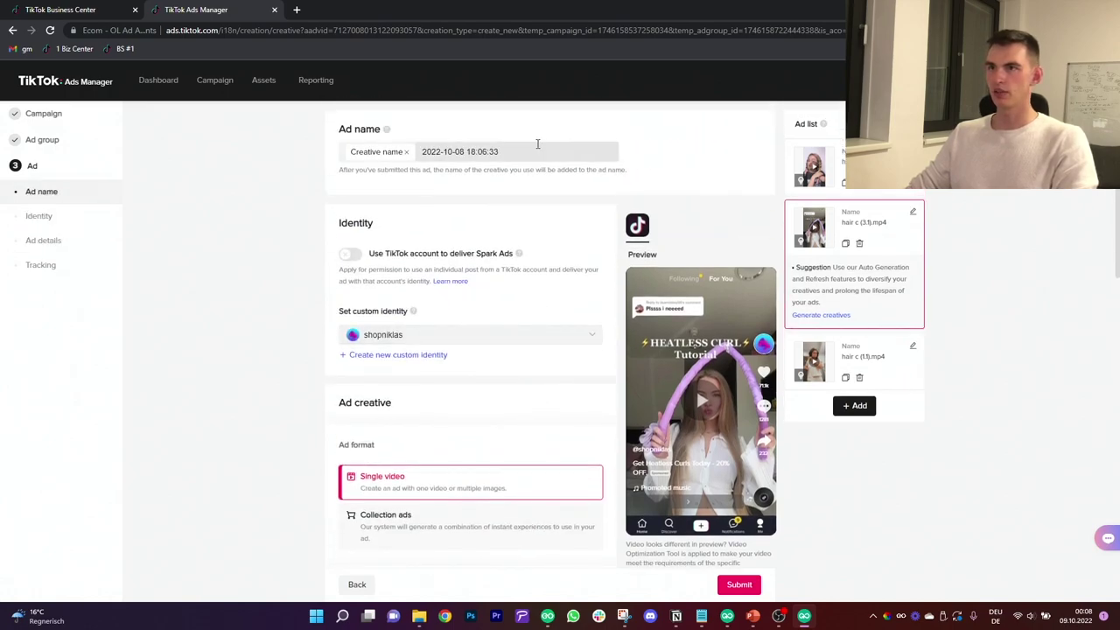
drag(508, 149, 431, 152)
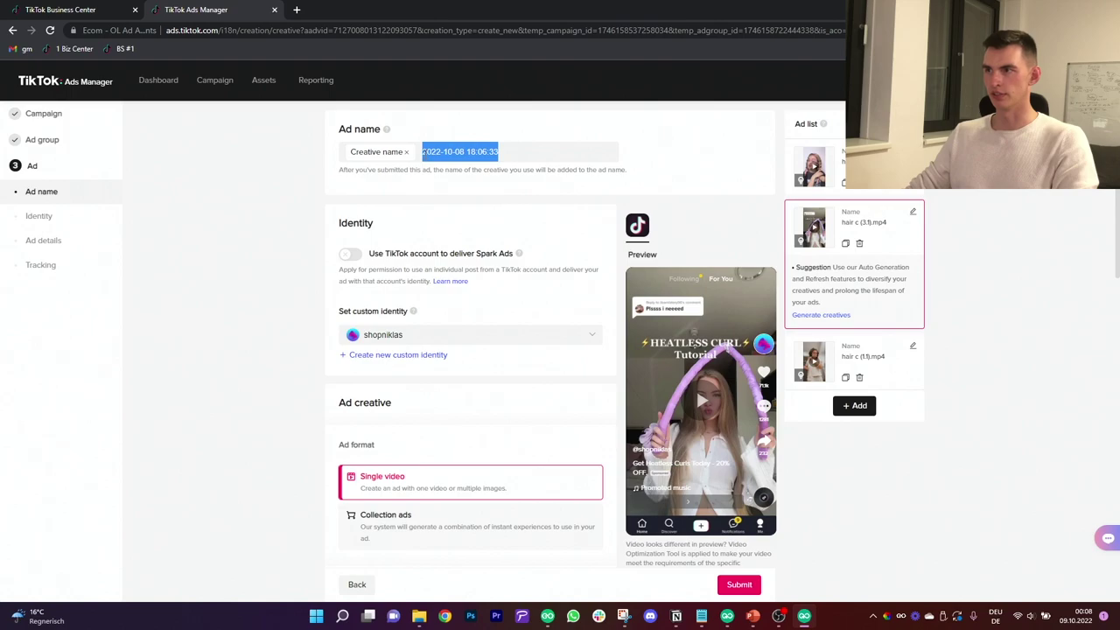
text(c#3)
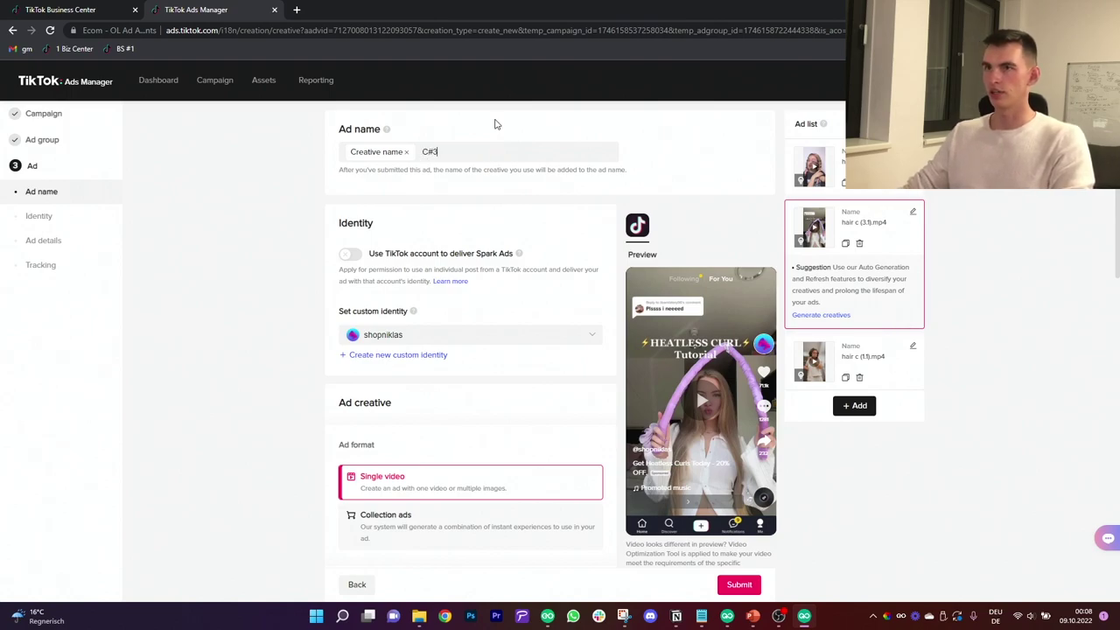
click(871, 352)
drag(503, 151, 420, 150)
text(C#2)
Rename the hair c (2.1) ad to C#2 and the hair c (1.1) ad to C#3.
click(818, 162)
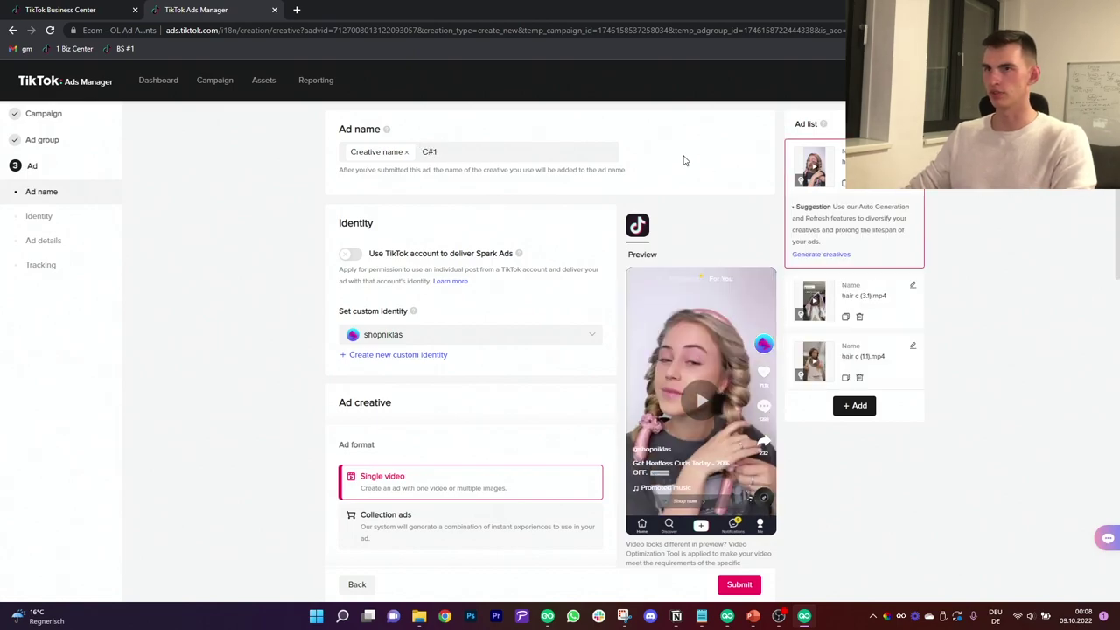
click(458, 156)
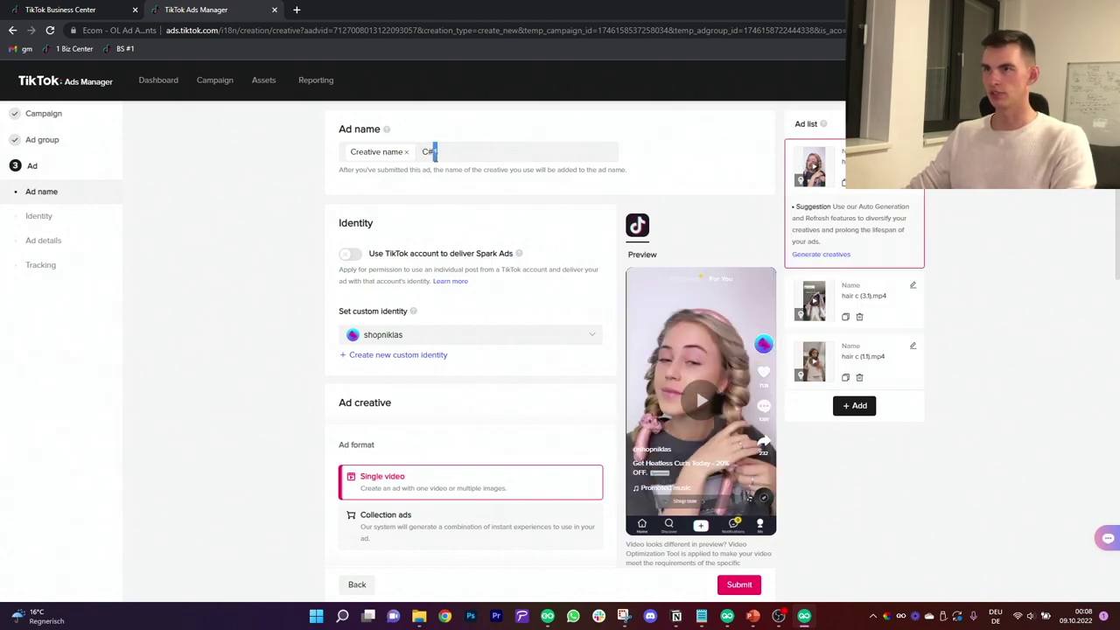
click(860, 353)
click(444, 157)
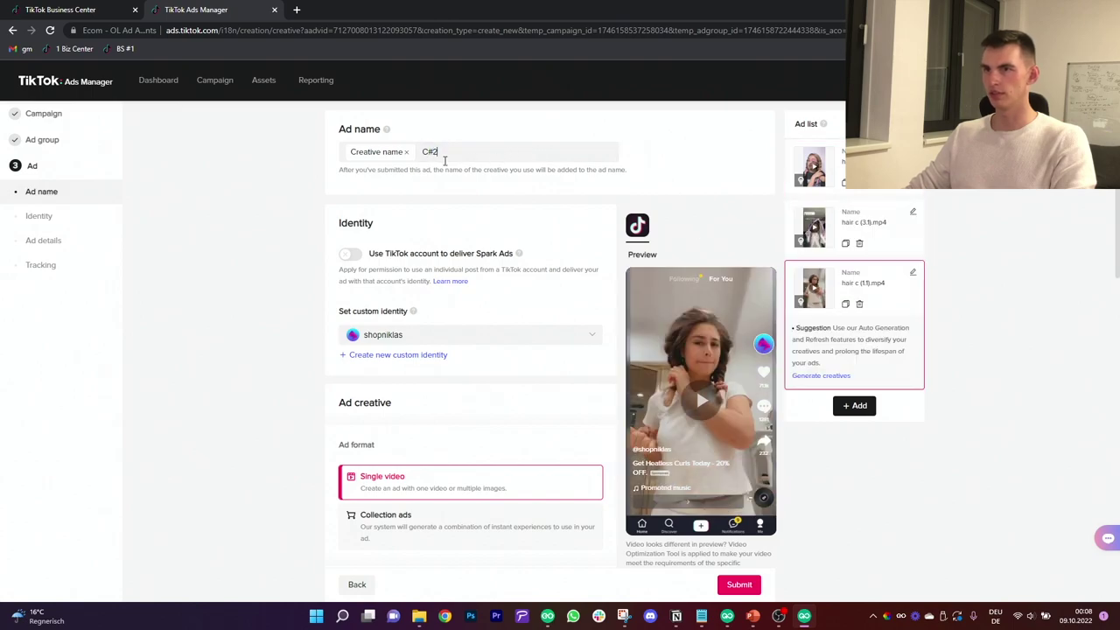
text(3)
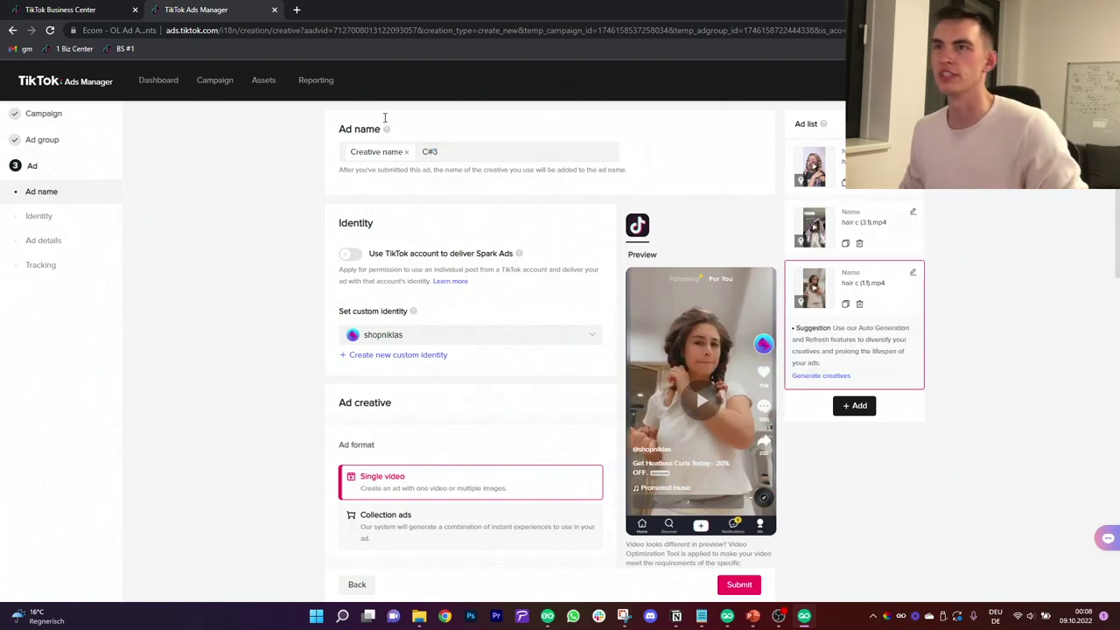
Submit the three video ads and open the list of campaigns.
scroll(560, 227, down, 6)
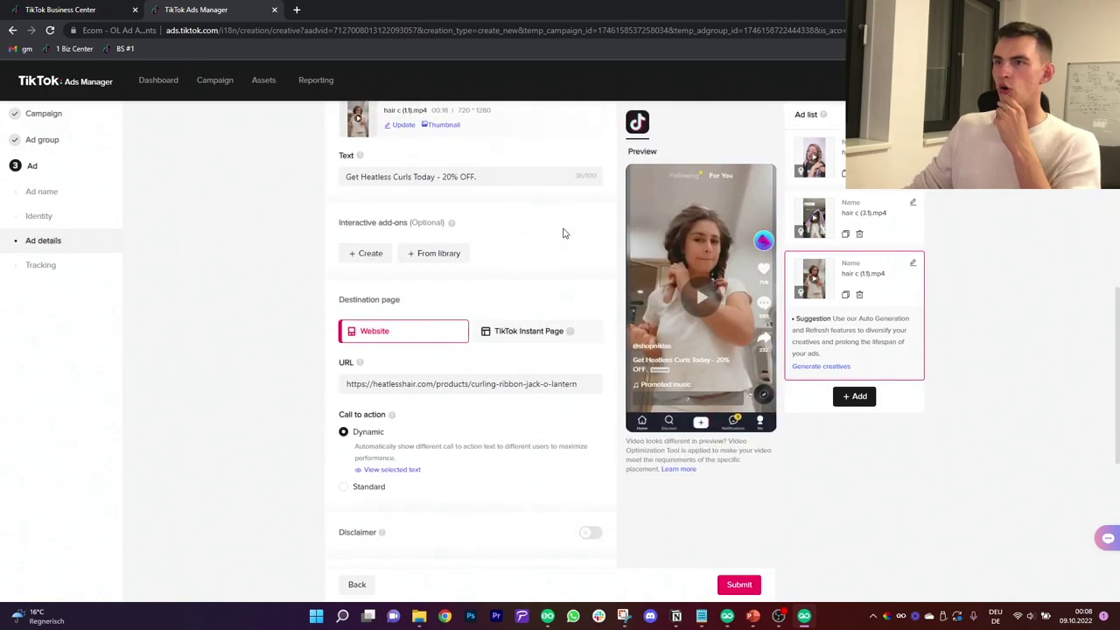
scroll(564, 233, down, 3)
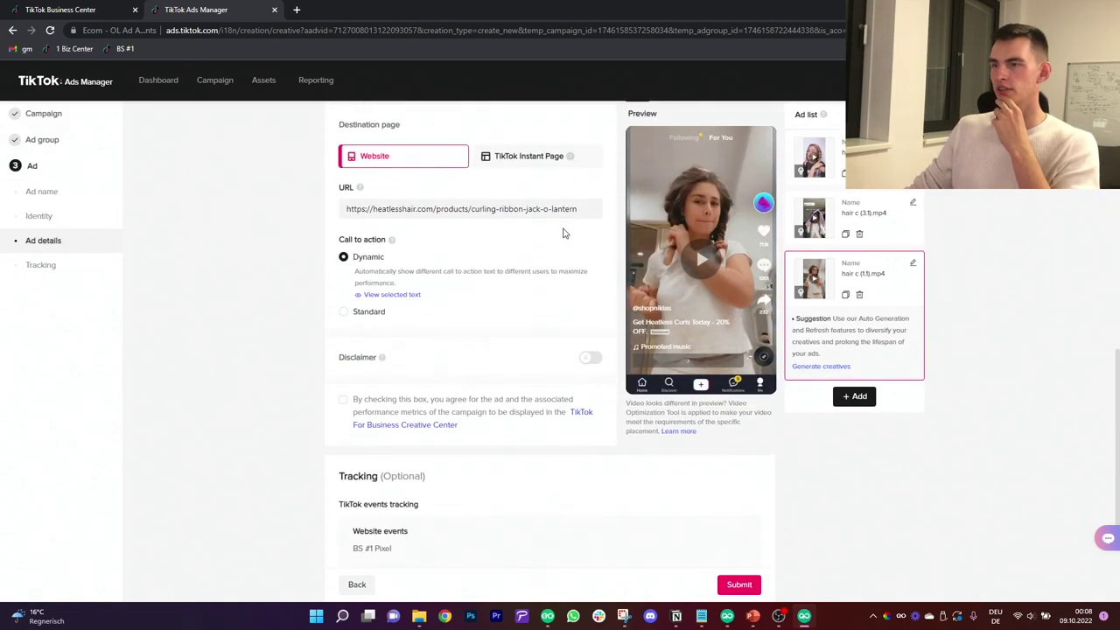
scroll(563, 233, down, 3)
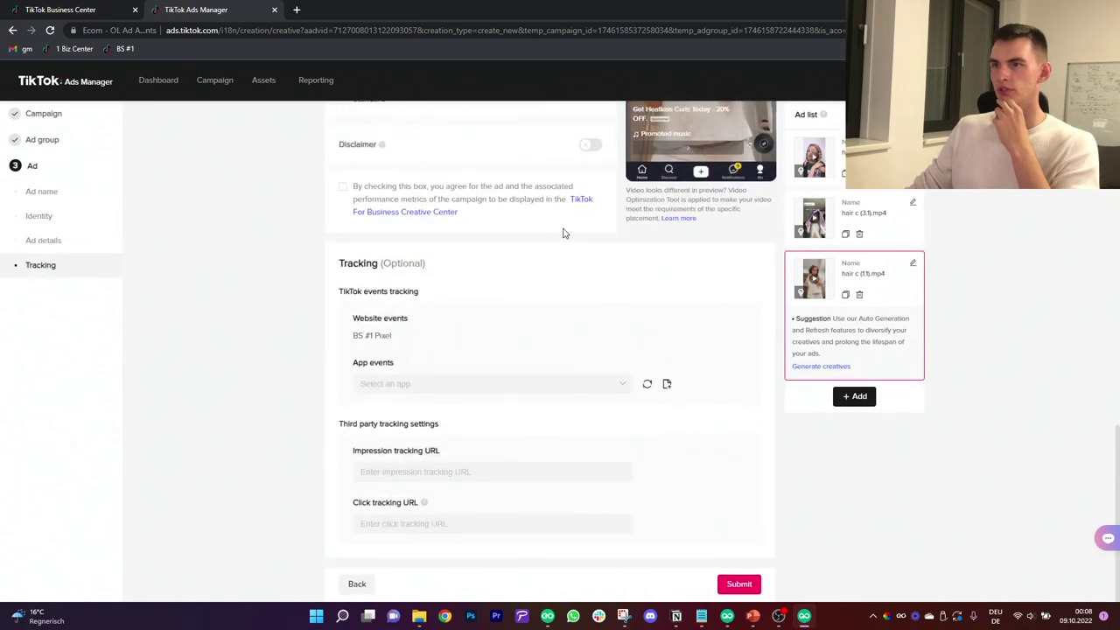
scroll(563, 233, up, 10)
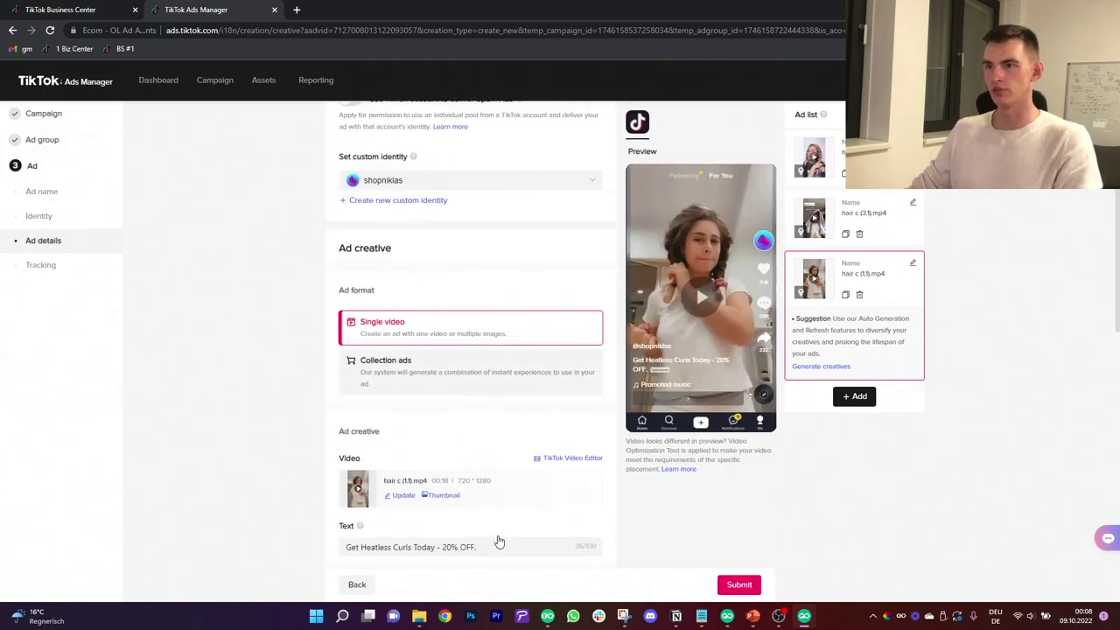
scroll(479, 471, down, 2)
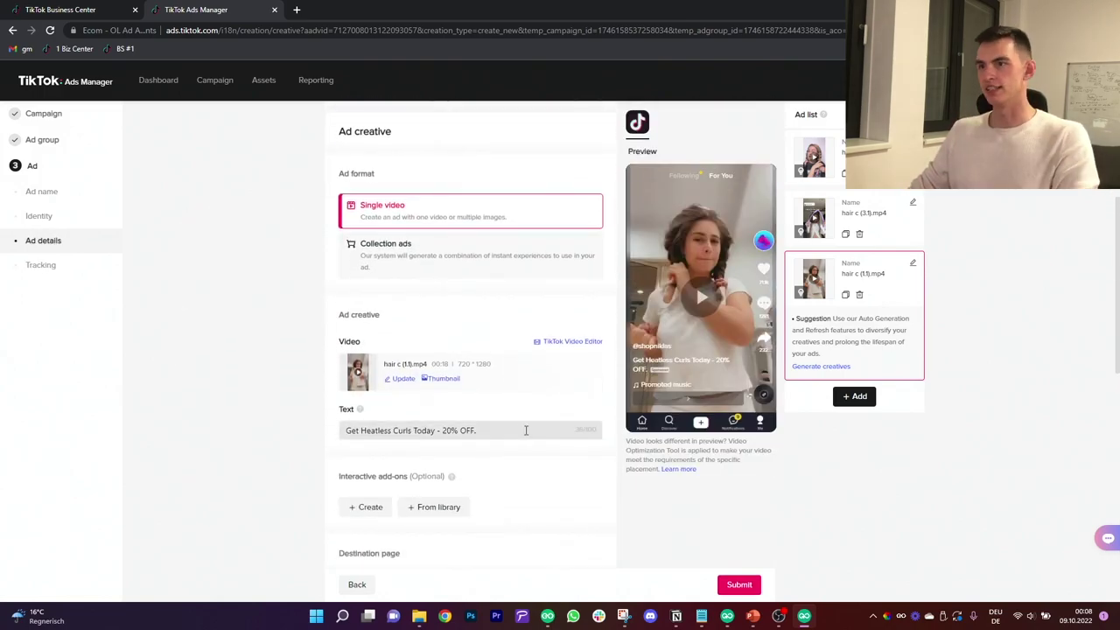
scroll(762, 521, down, 9)
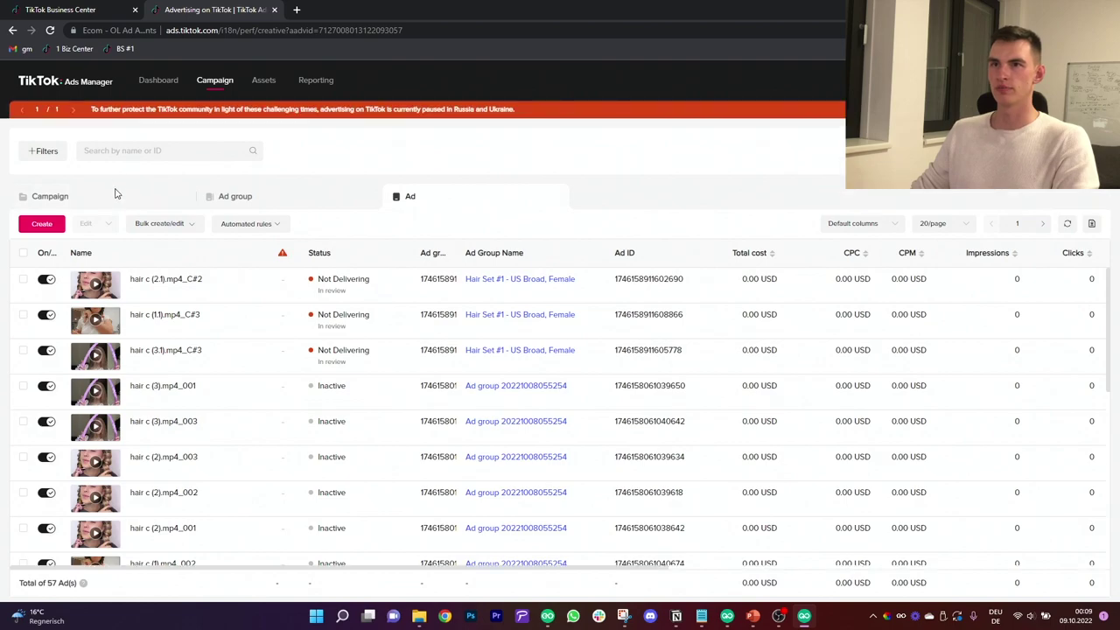
click(116, 195)
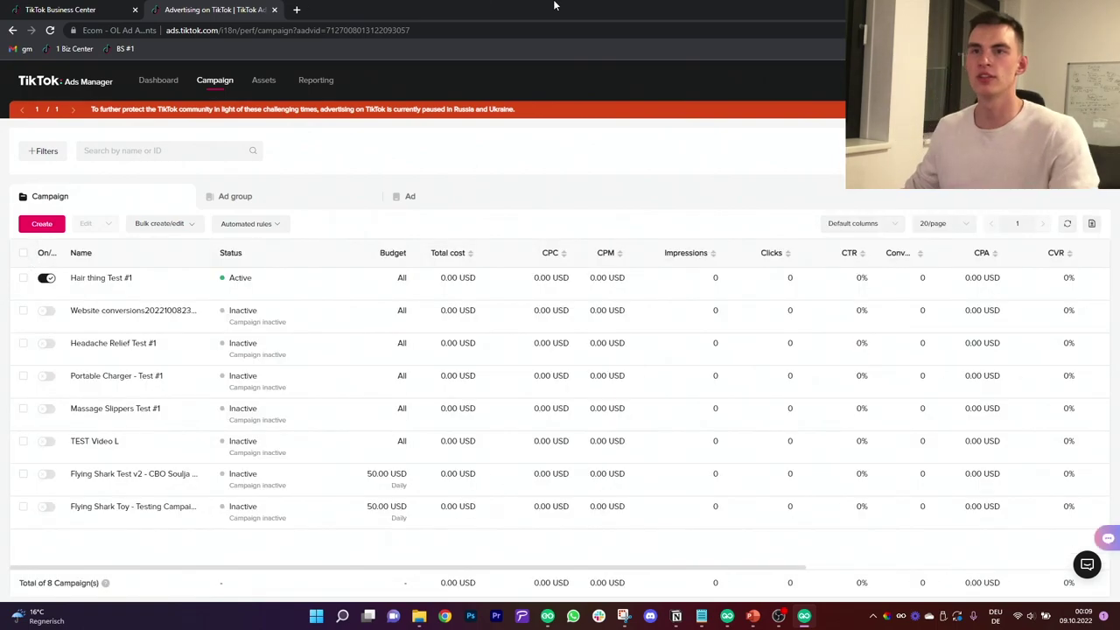
Select the Hair thing Test #1 campaign and view its ad groups and its ads.
click(23, 280)
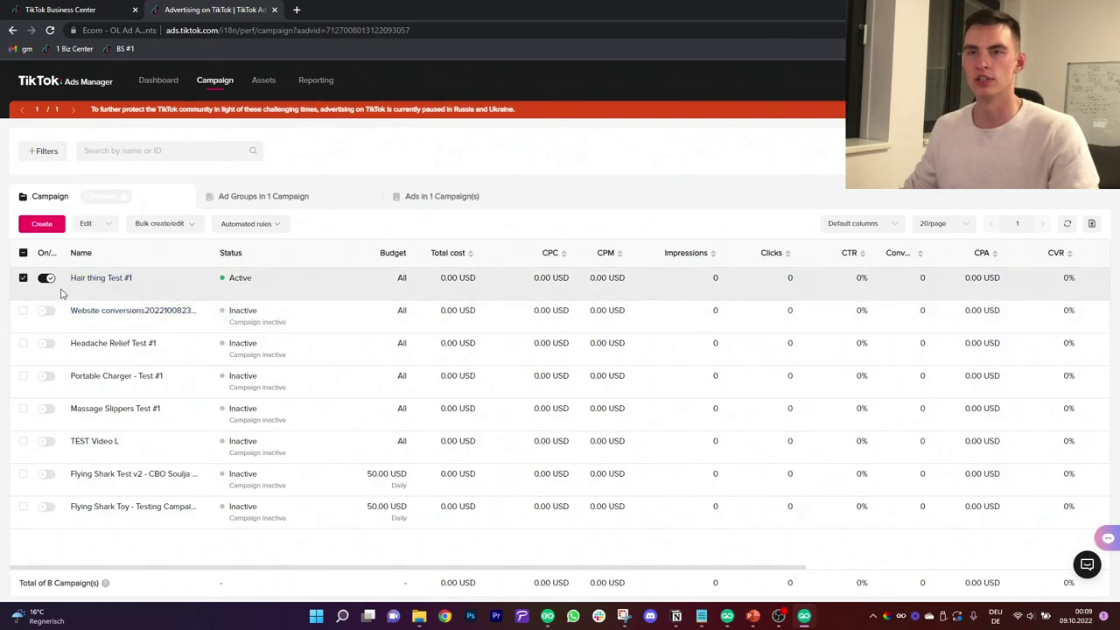
click(305, 207)
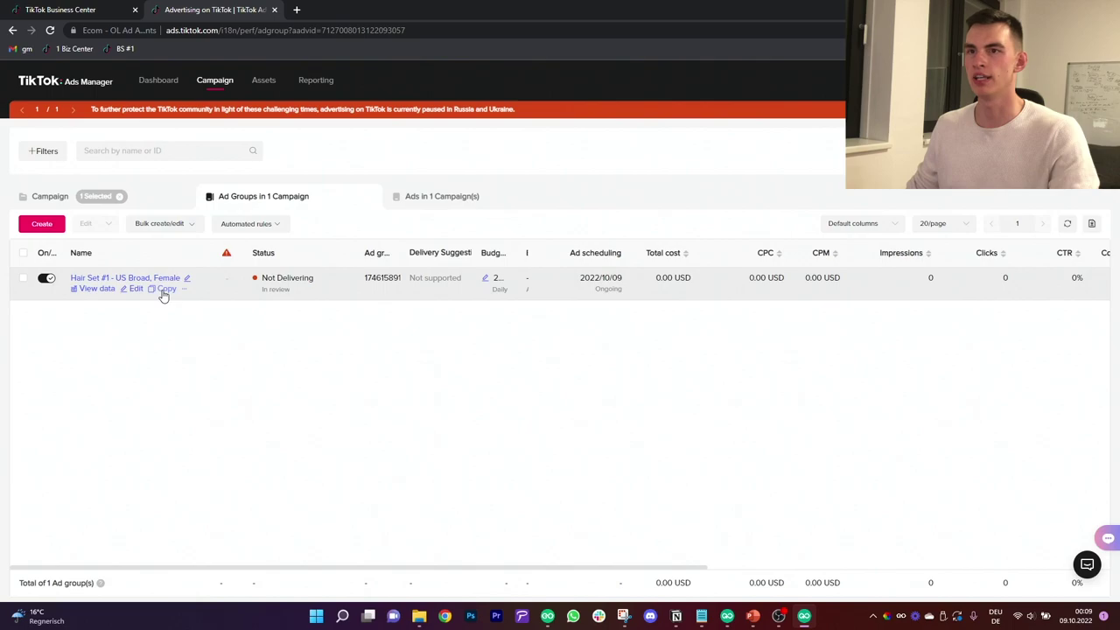
click(461, 199)
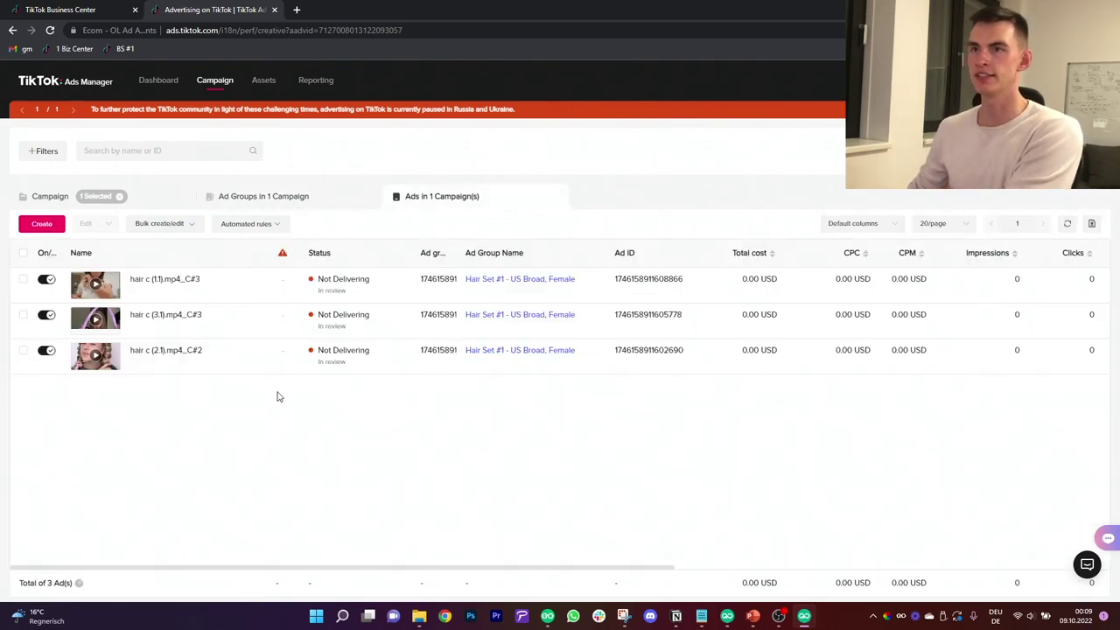
Duplicate the ad group Hair Set #1 - US Broad, Female as 2 copies within the existing Hair thing Test #1 campaign.
click(313, 202)
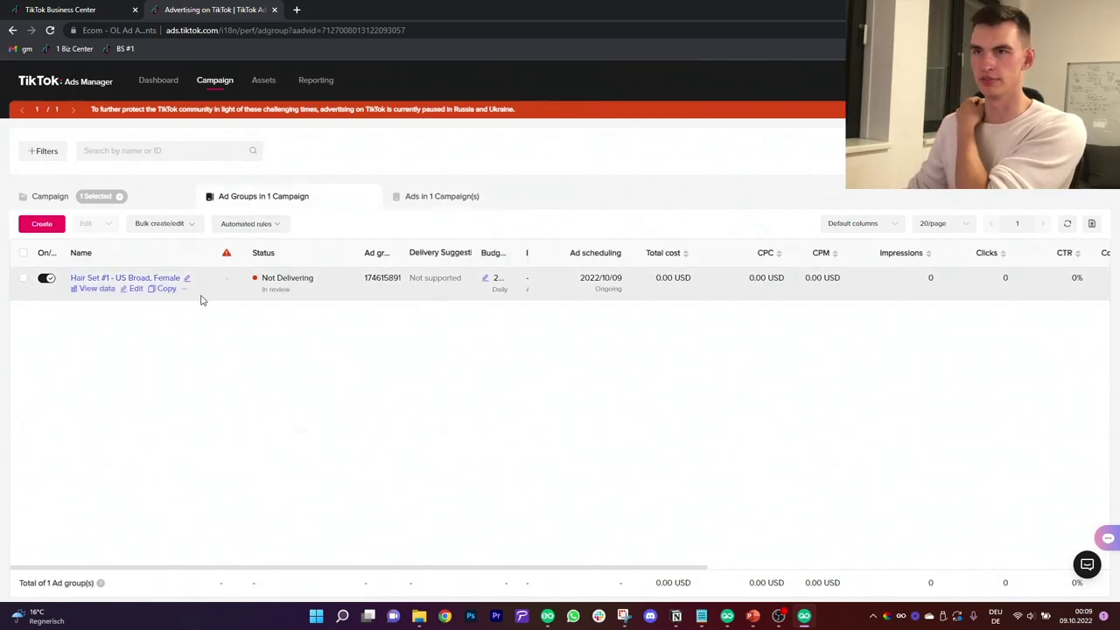
click(167, 289)
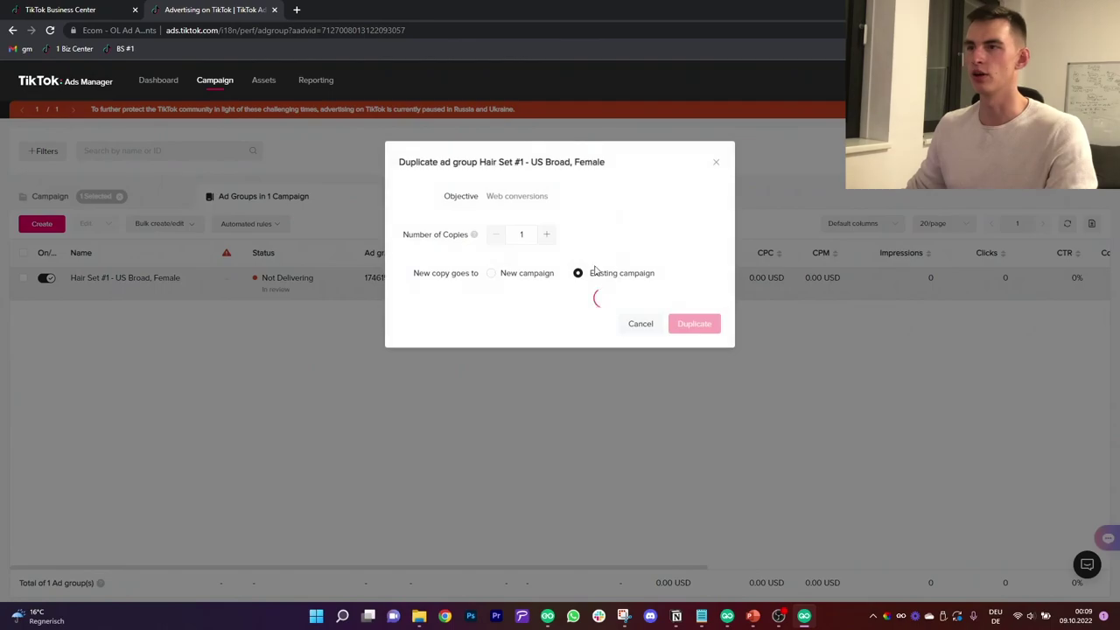
click(546, 233)
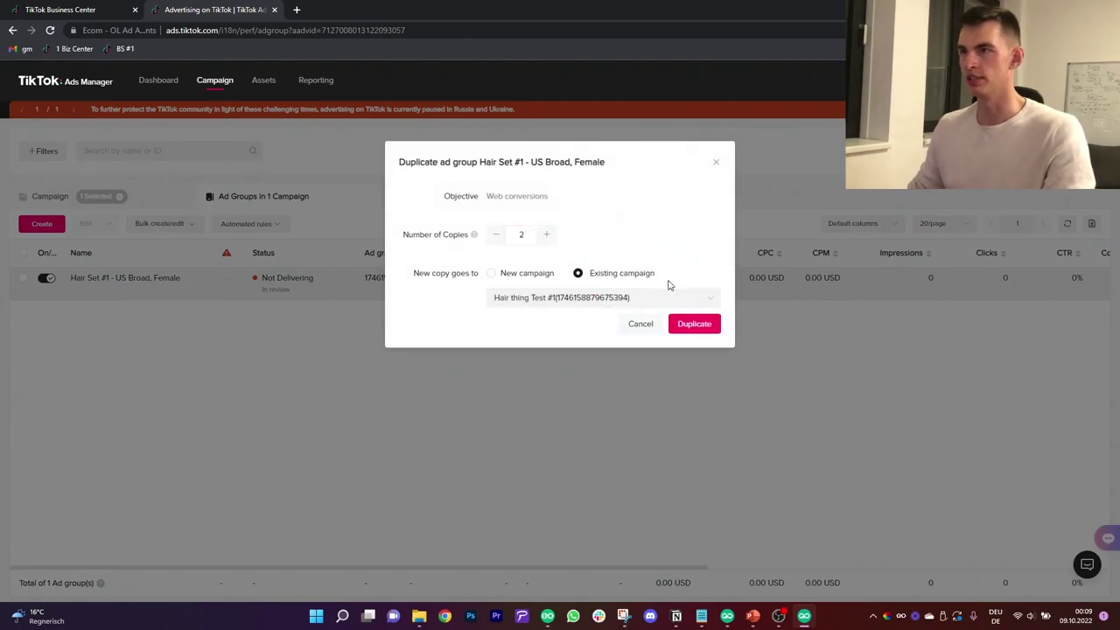
click(704, 325)
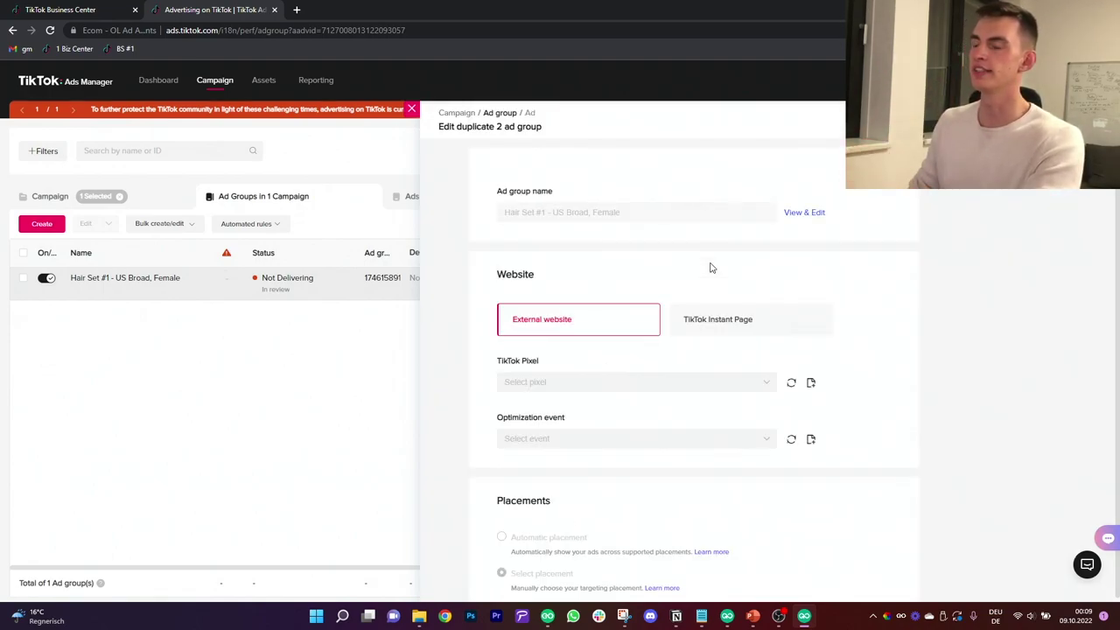
Rename the two ad group copies to Hair Set #2 - US Broad, Female-1 and Hair Set #3 - US Broad, Female-2.
click(735, 382)
click(858, 274)
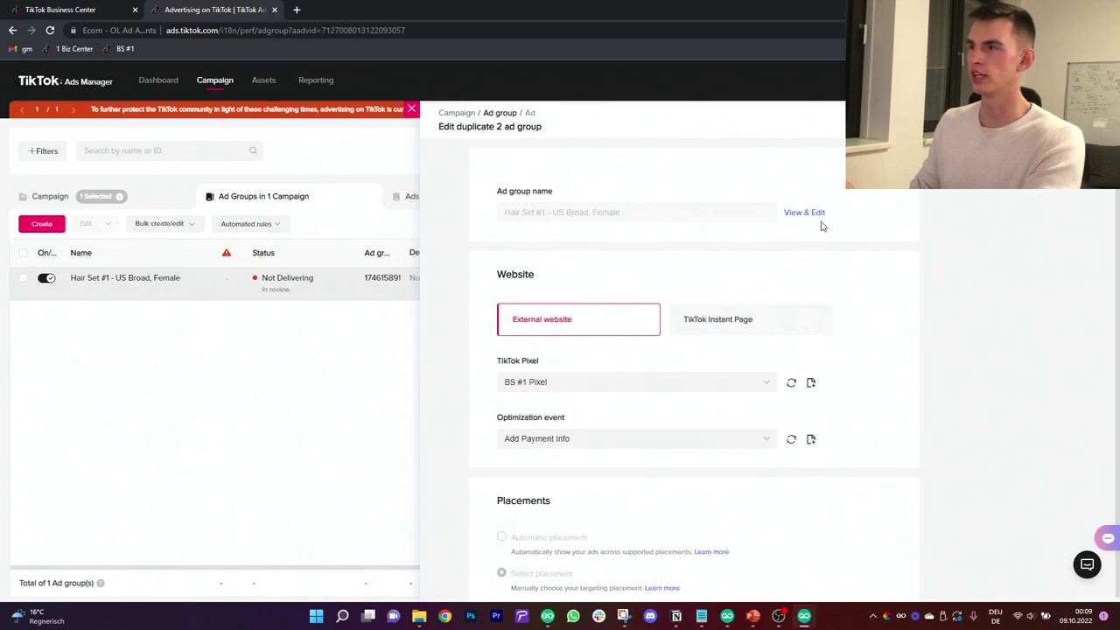
click(799, 215)
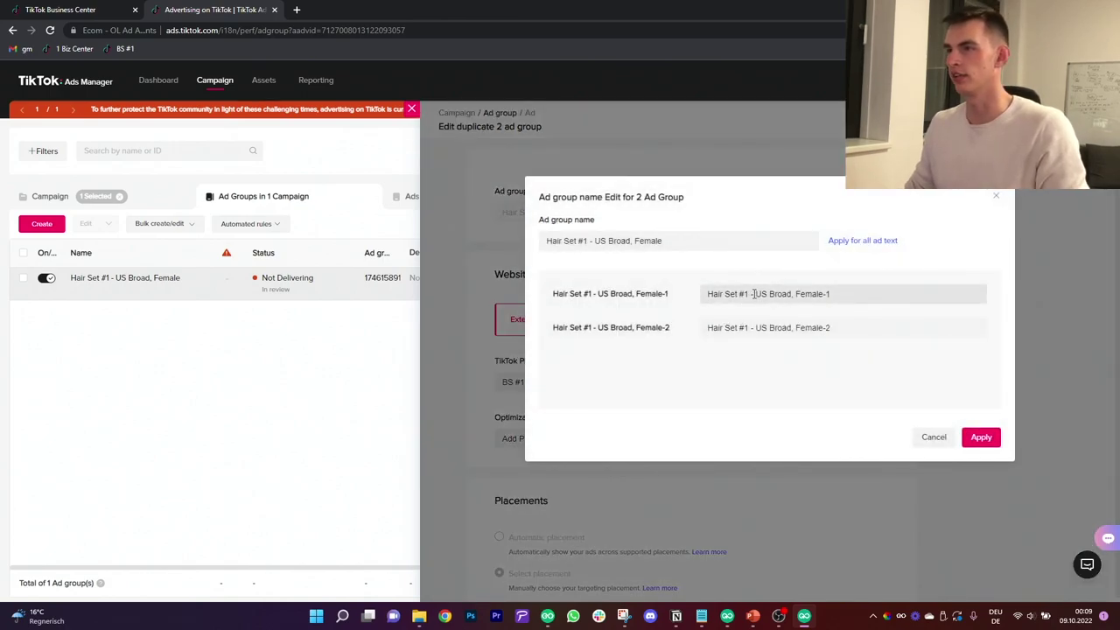
click(754, 294)
key(BackSpace)
text(2)
click(749, 328)
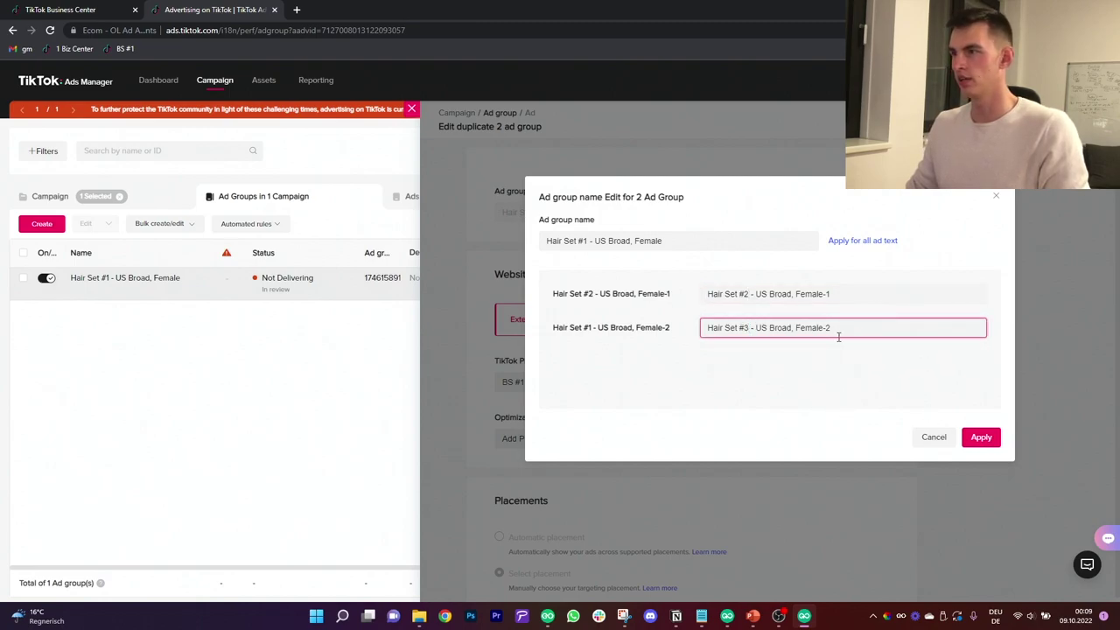
text(3)
click(974, 438)
Schedule the duplicated ad groups to run continuously from 2022-10-09 at 00:00.
scroll(733, 333, down, 6)
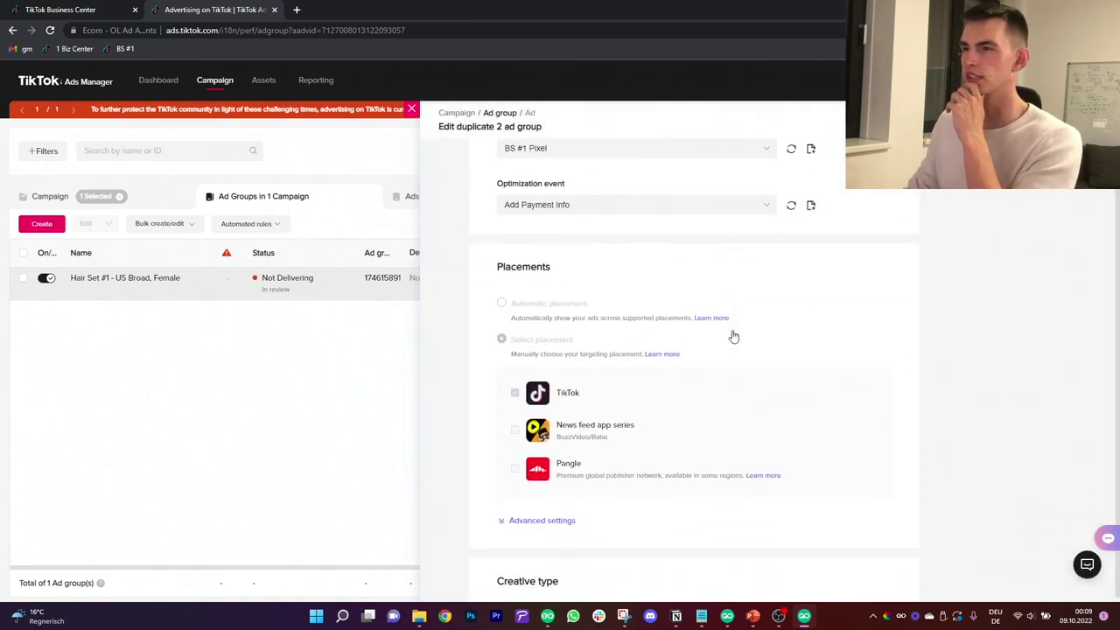
scroll(781, 347, down, 7)
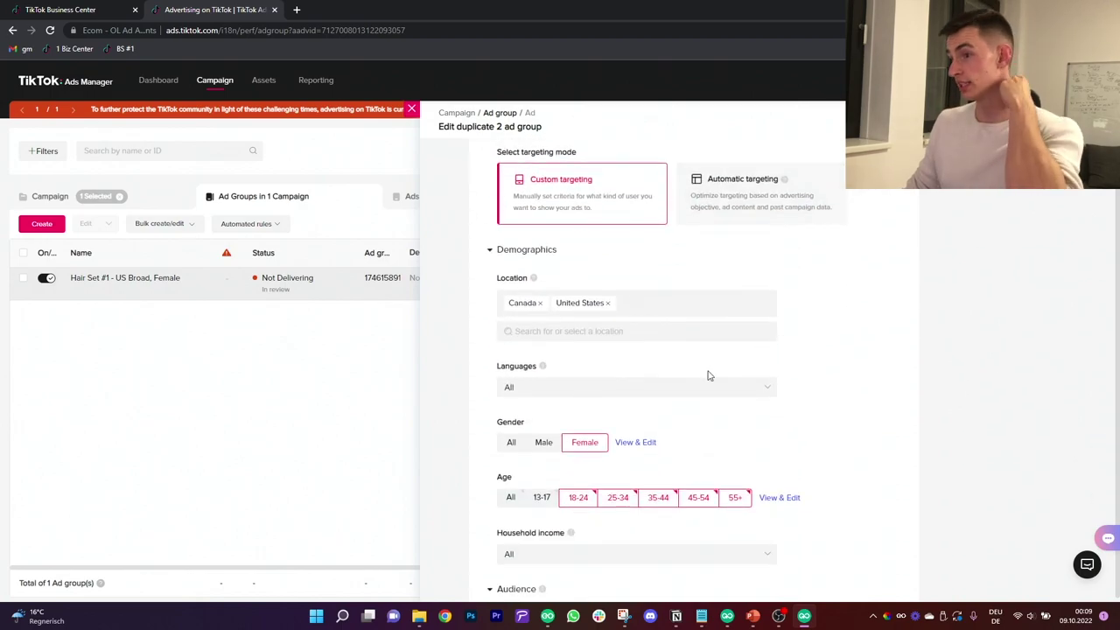
scroll(814, 360, down, 10)
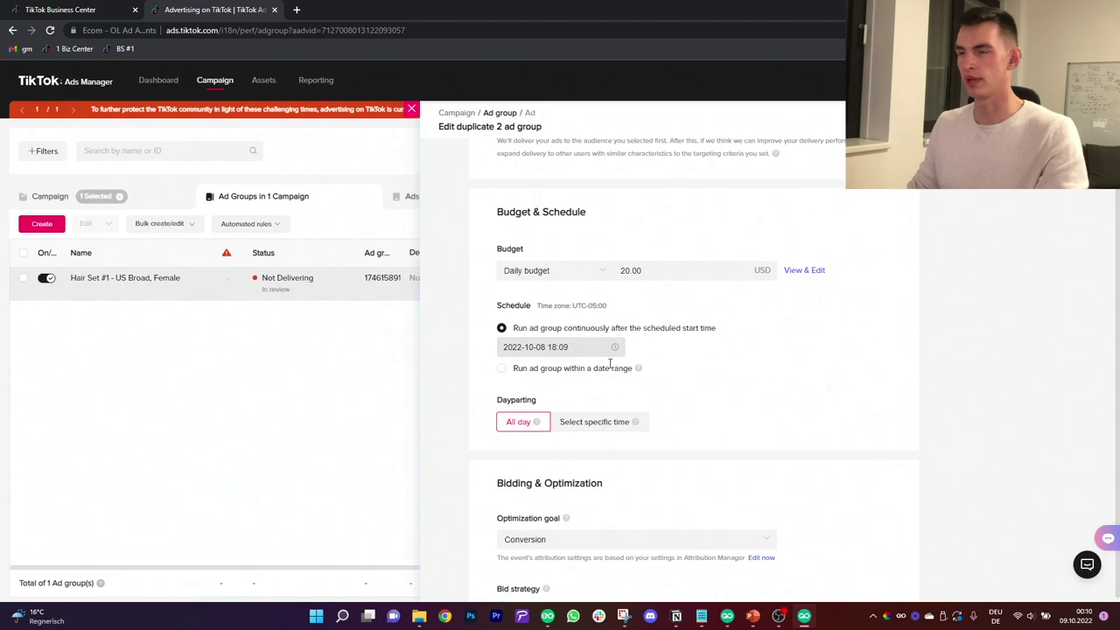
click(603, 350)
click(516, 478)
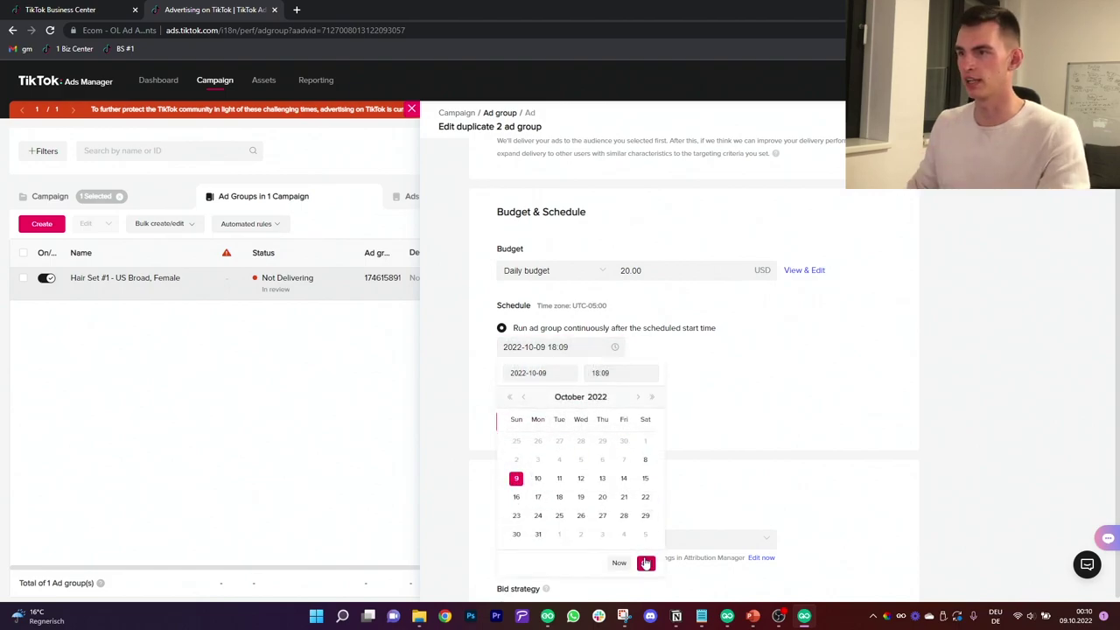
click(618, 374)
scroll(628, 429, up, 5)
click(627, 420)
scroll(612, 429, up, 2)
click(610, 393)
scroll(668, 437, up, 5)
click(668, 395)
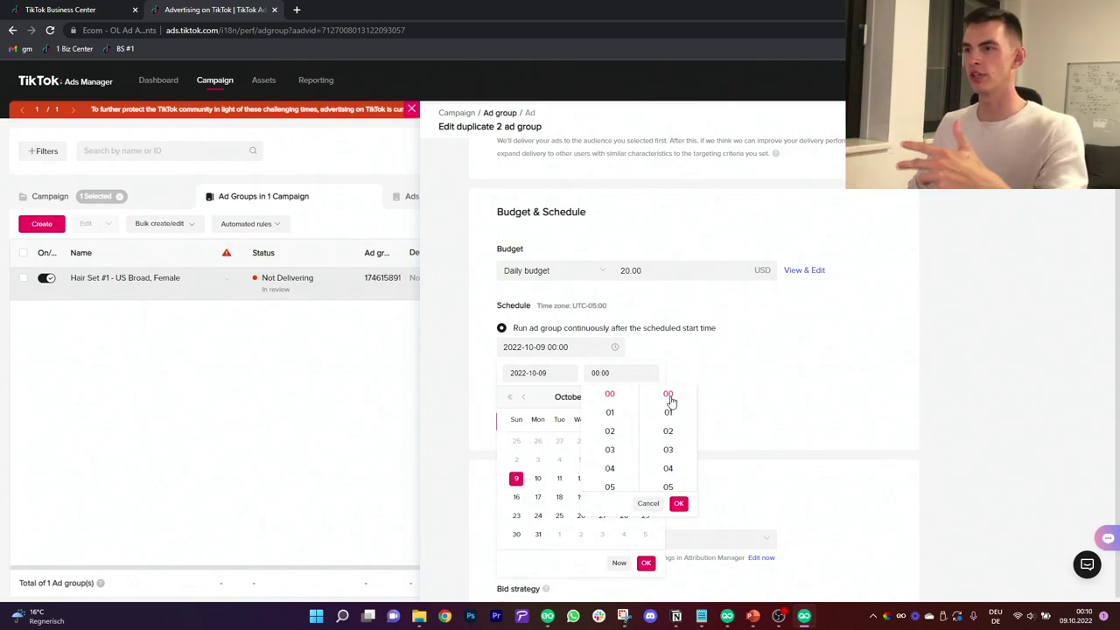
click(678, 504)
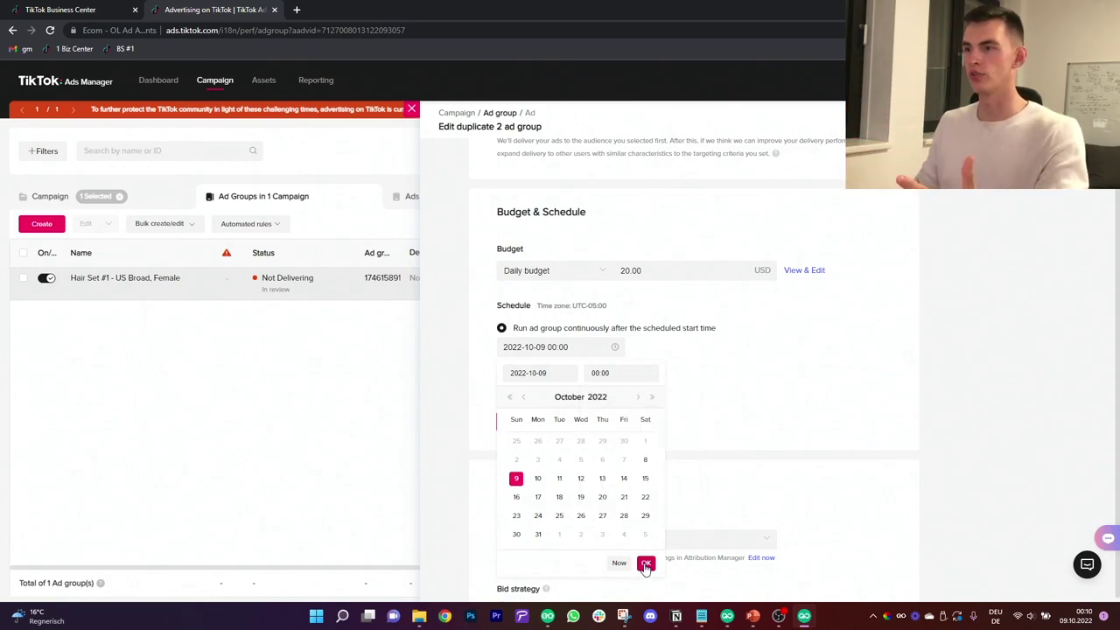
click(646, 565)
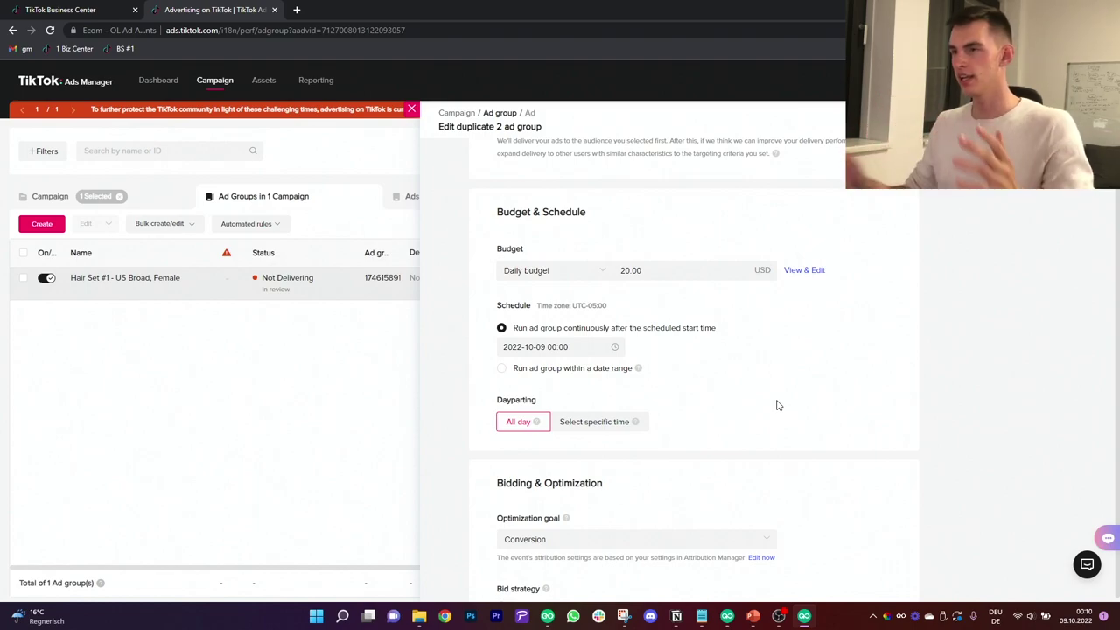
Accept the duplicated ad groups' settings, continue to their ads and review the ad names, identity, videos, text and destination page.
scroll(779, 405, down, 2)
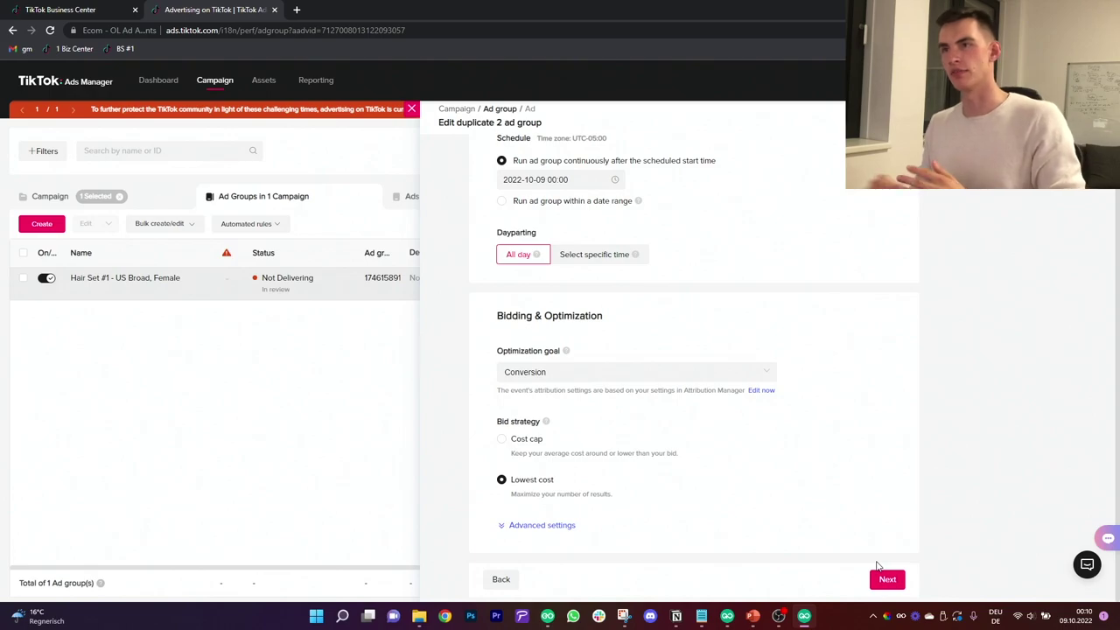
click(888, 580)
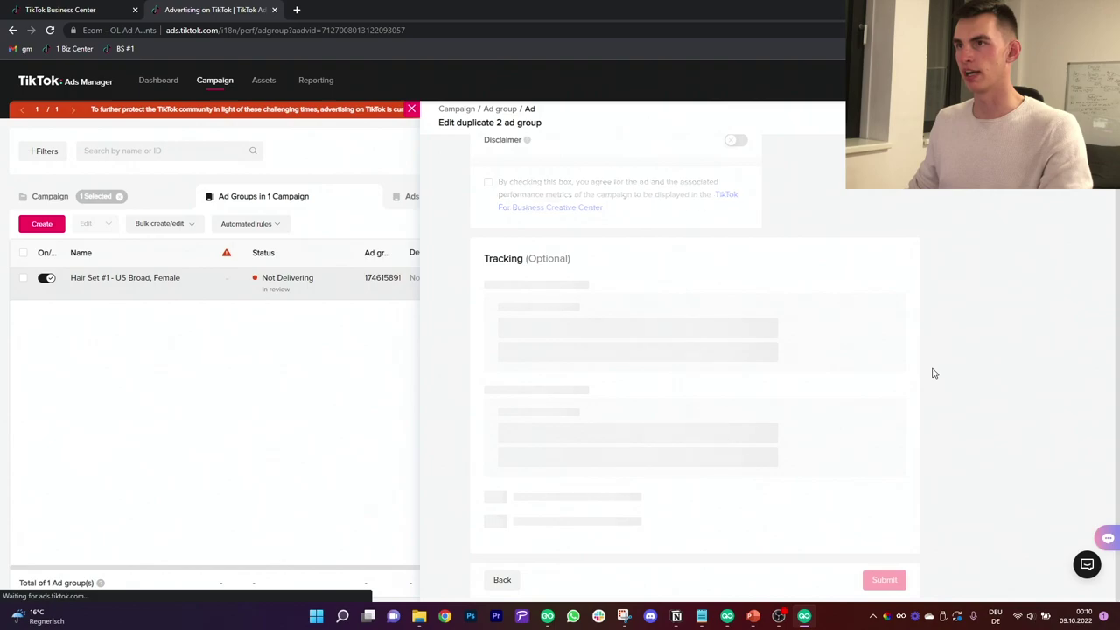
scroll(960, 389, up, 2)
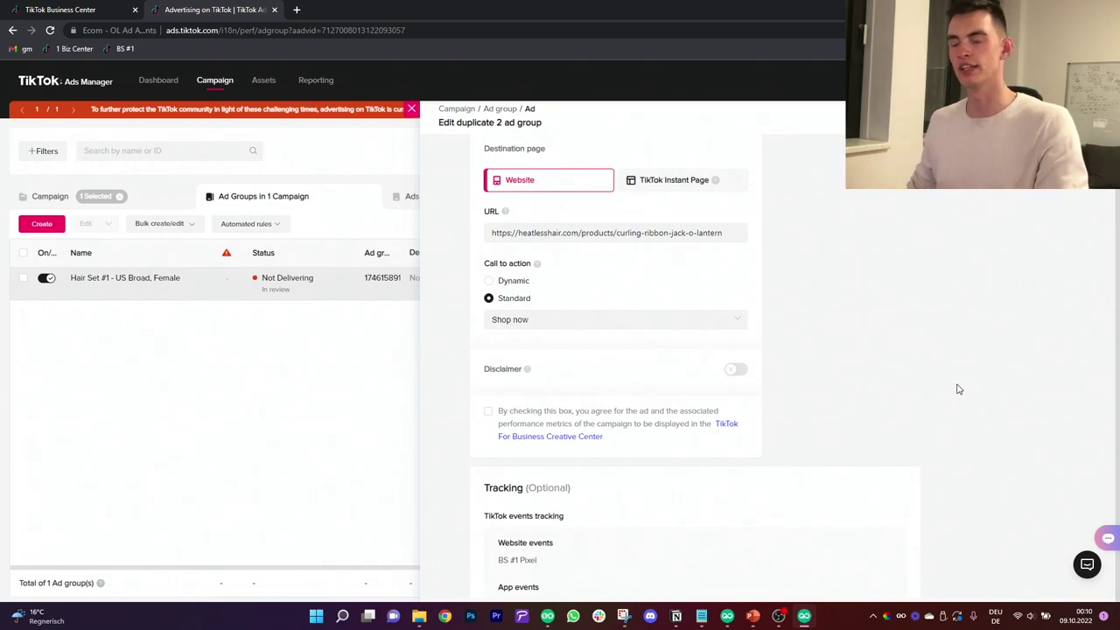
scroll(915, 405, up, 6)
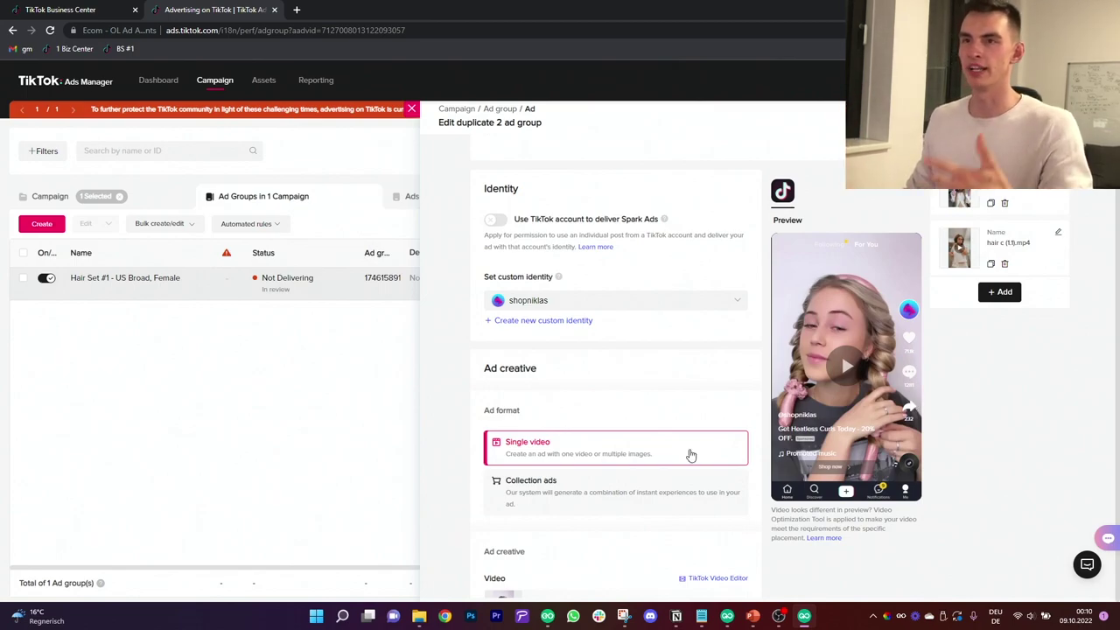
scroll(976, 405, up, 2)
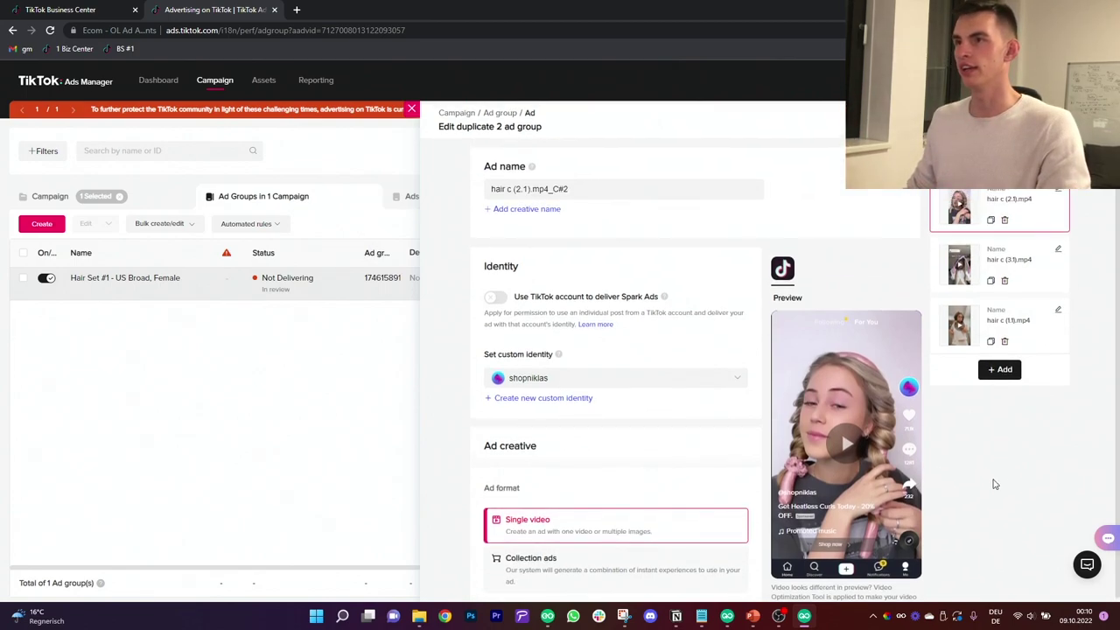
scroll(994, 475, down, 5)
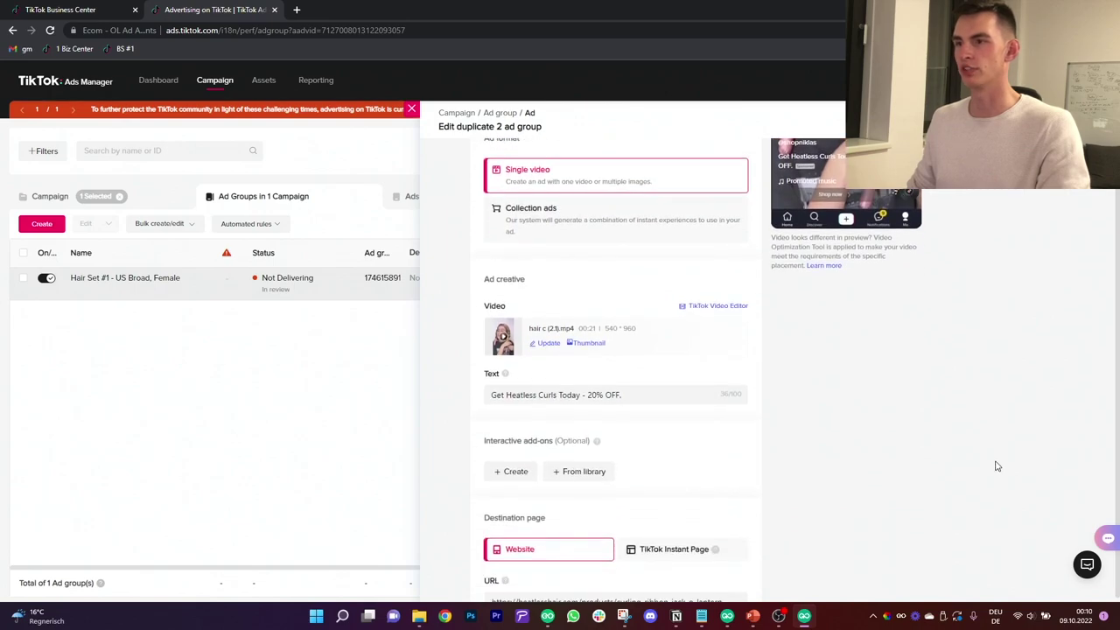
scroll(990, 415, up, 5)
scroll(935, 350, down, 9)
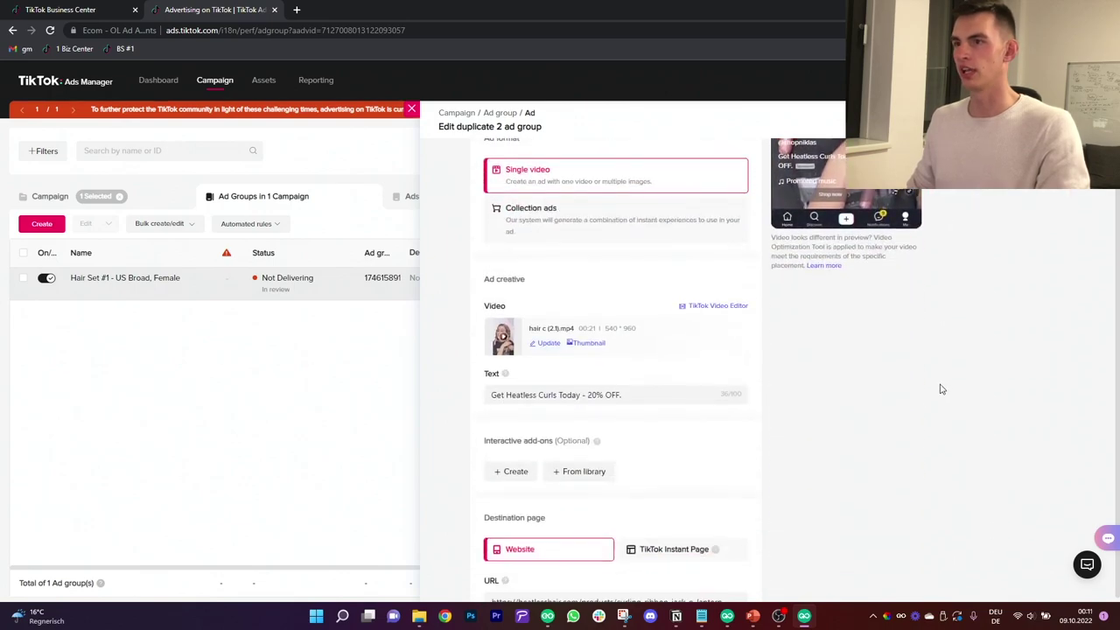
Submit the two duplicated ad groups with their ads and reload the campaign's ad group list.
scroll(871, 343, down, 3)
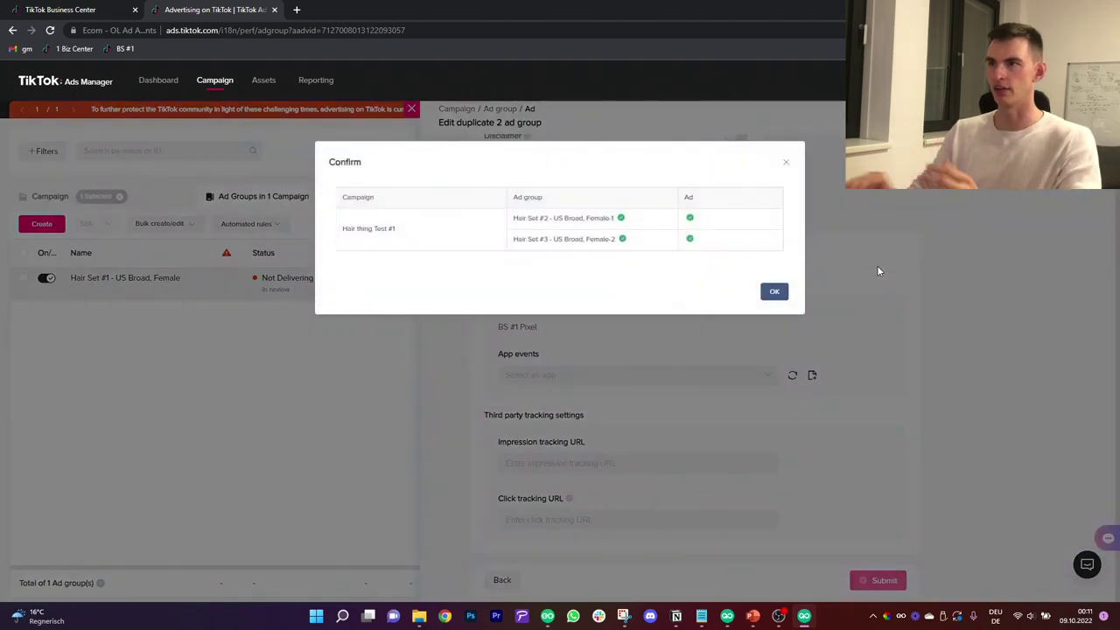
click(774, 294)
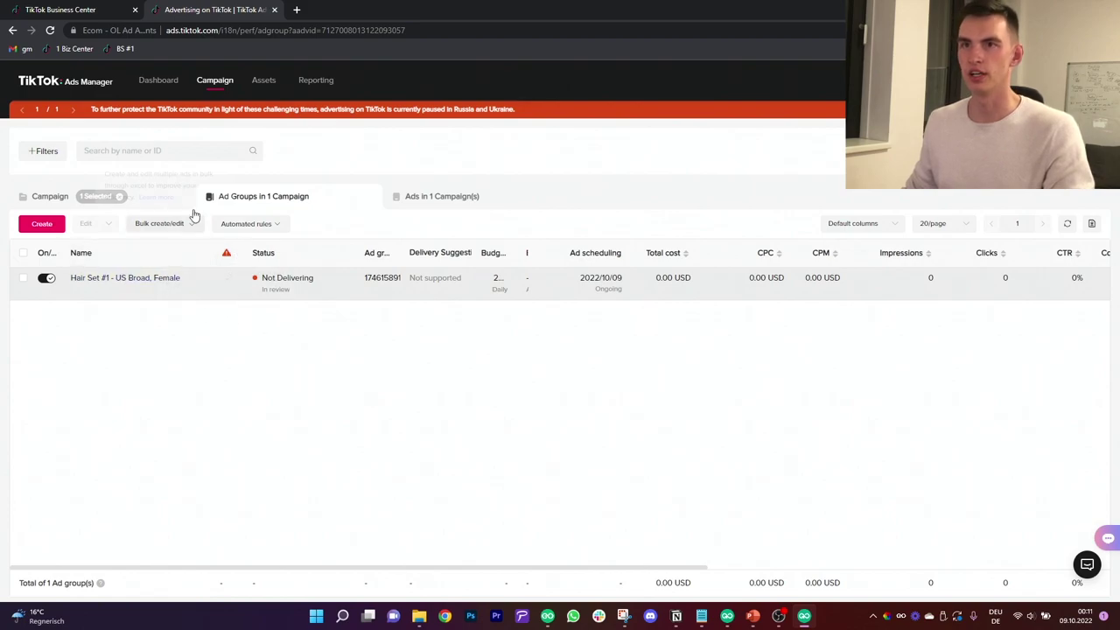
click(49, 31)
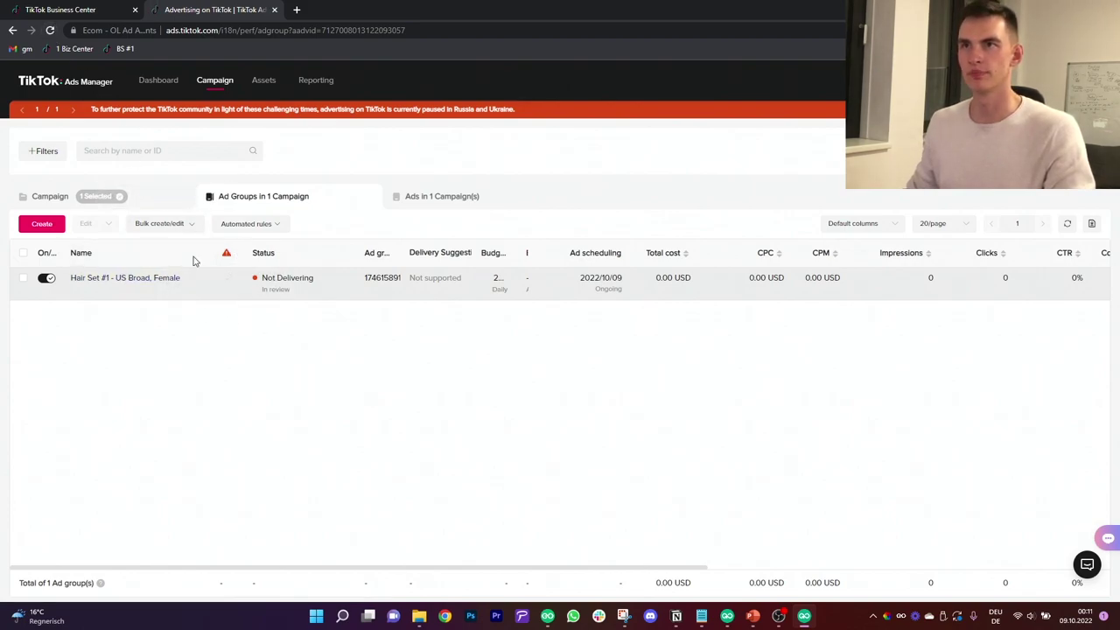